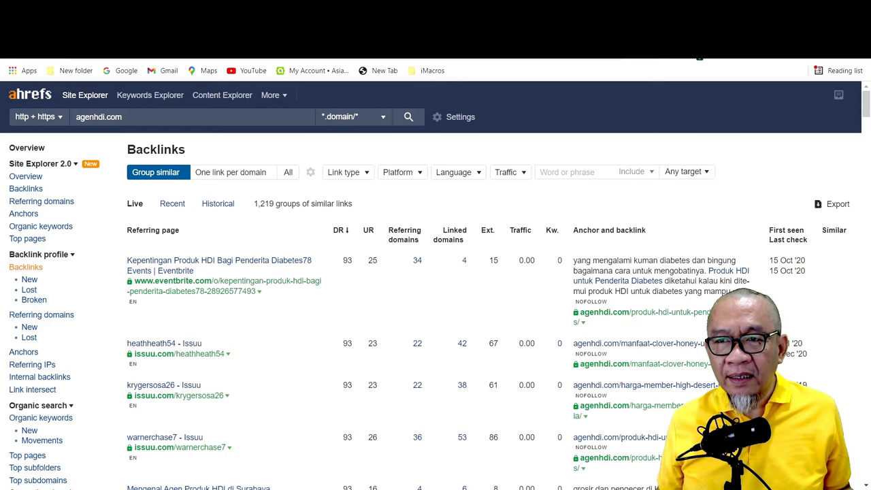
{"action": "scroll", "coordinate": [273, 269], "scroll_direction": "down", "scroll_amount": 1}
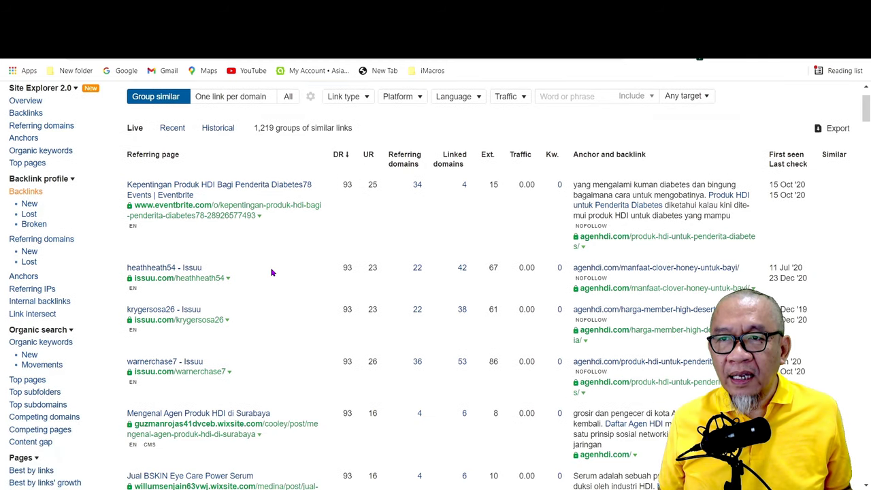
{"action": "scroll", "coordinate": [256, 241], "scroll_direction": "up", "scroll_amount": 1}
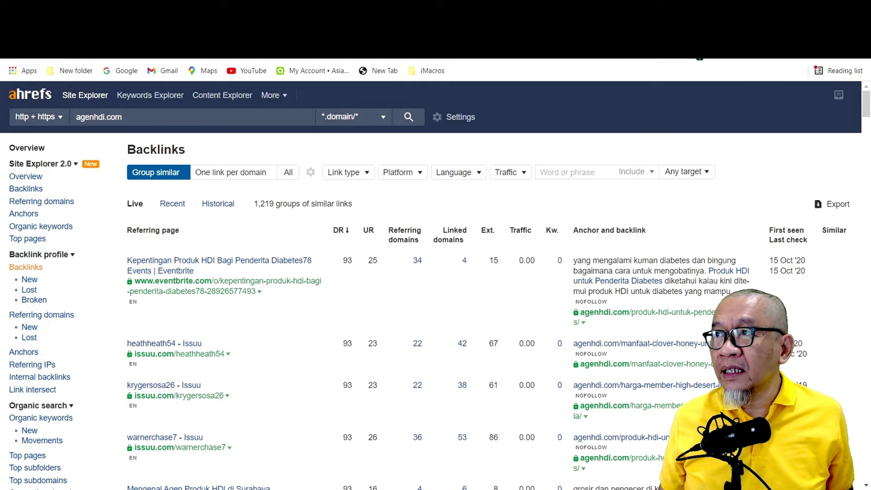
Open the eventbrite.com website in a new browser tab
{"action": "left_click", "coordinate": [659, 48]}
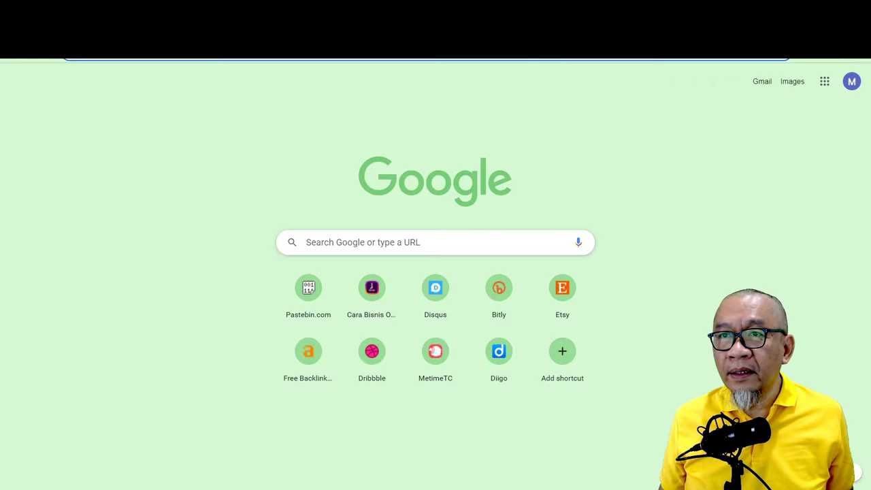
{"action": "left_click", "coordinate": [507, 57]}
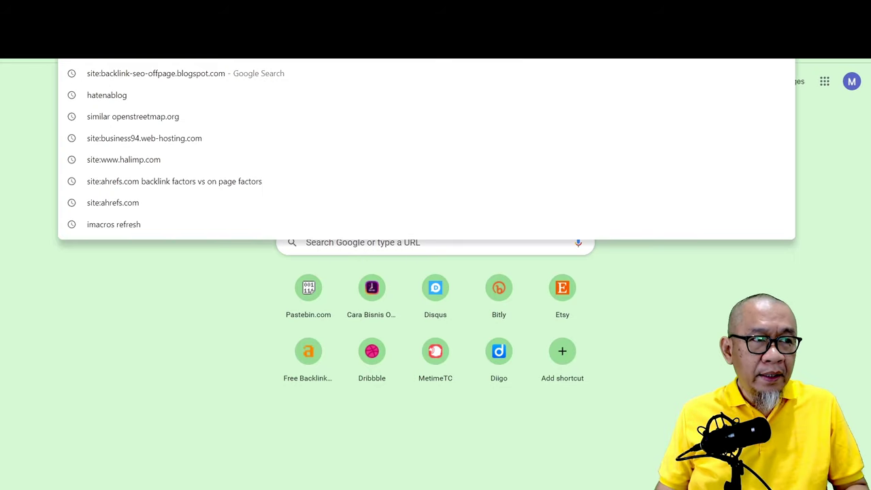
{"action": "type", "text": "e"}
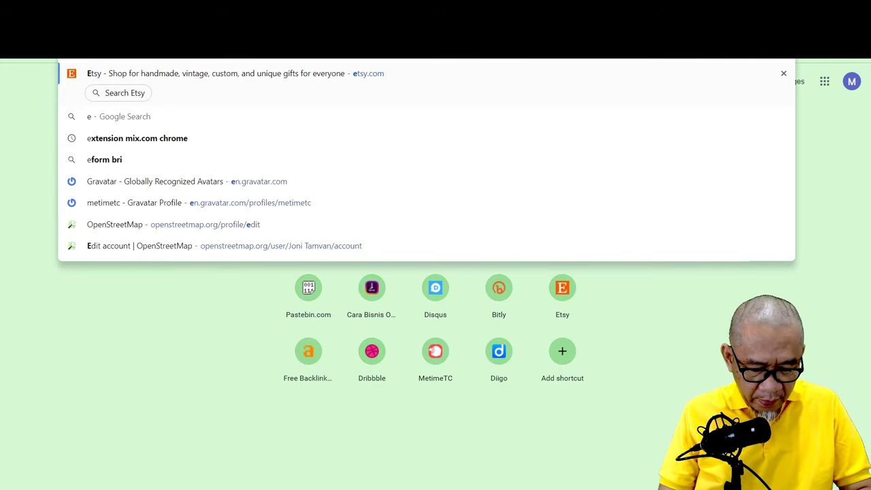
{"action": "type", "text": "ventb"}
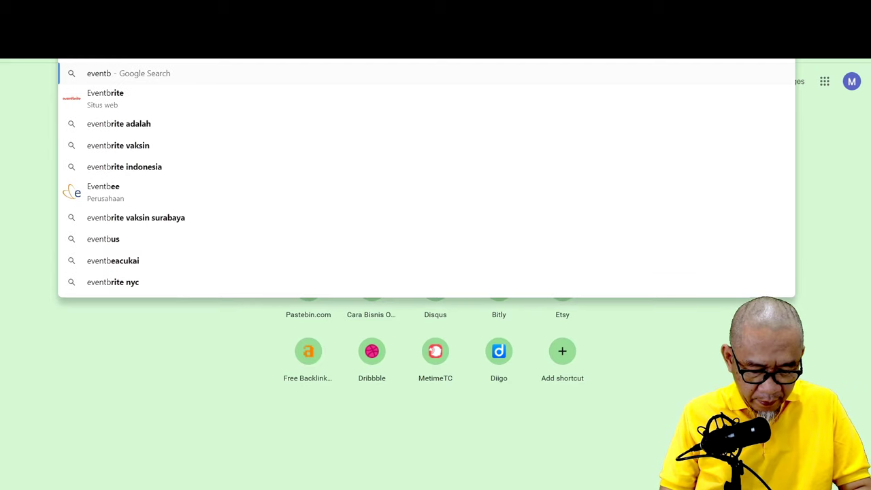
{"action": "type", "text": "rite.com"}
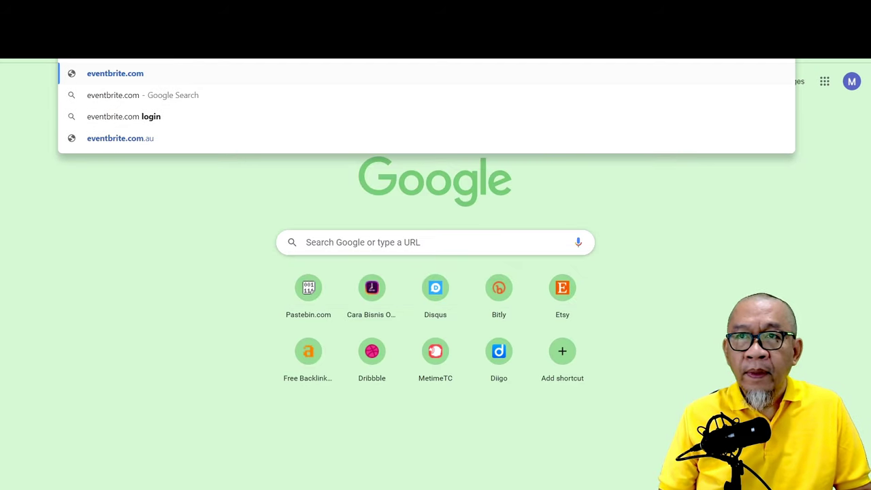
{"action": "key", "text": "Return"}
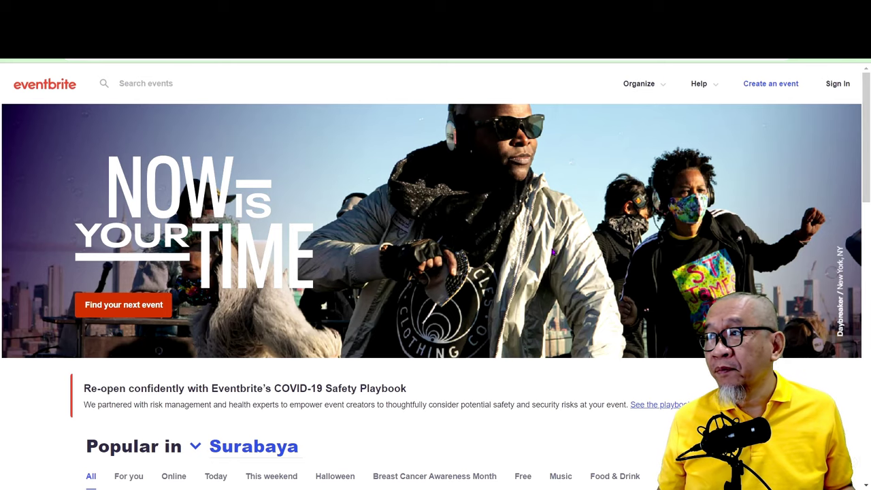
Start creating an event, signing in with the Google account and accepting Eventbrite's terms and conditions
{"action": "left_click", "coordinate": [779, 88]}
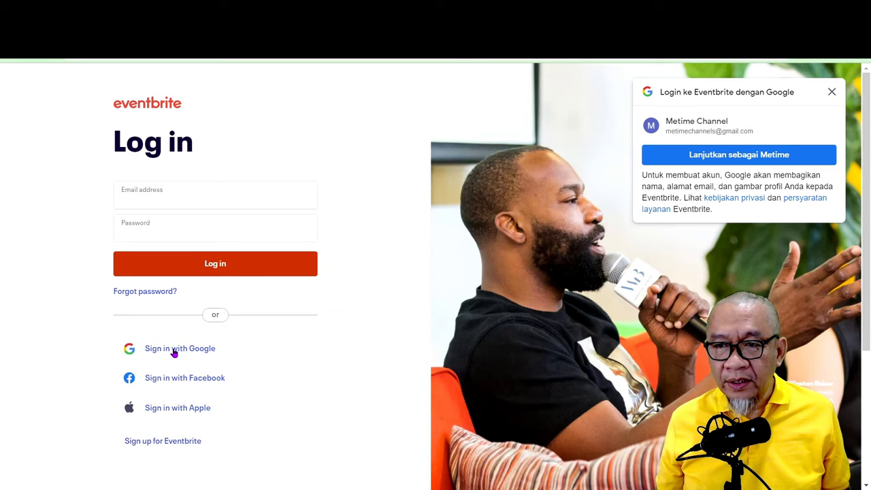
{"action": "left_click", "coordinate": [174, 350]}
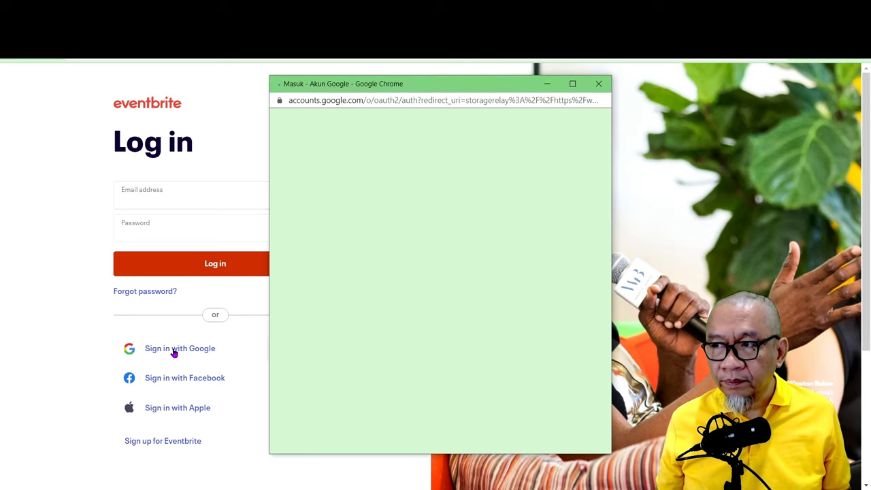
{"action": "left_click", "coordinate": [424, 276]}
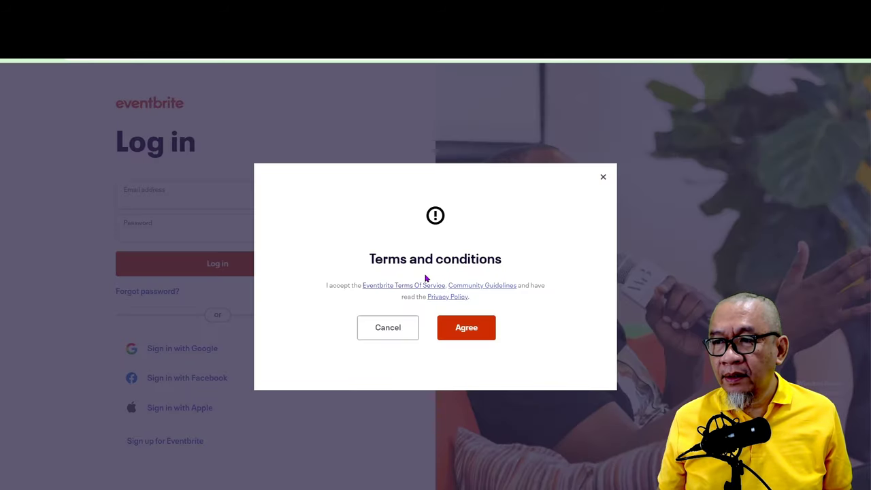
{"action": "left_click", "coordinate": [468, 333]}
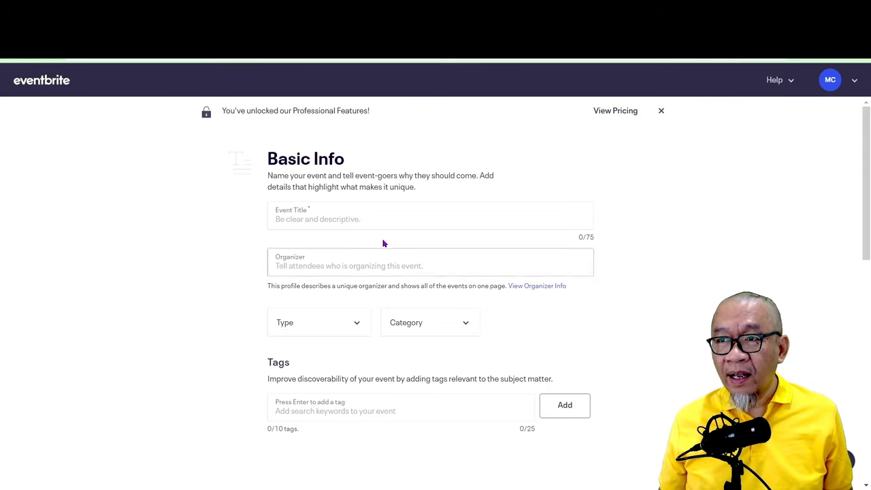
Fill in the event title with the owner's full name followed by "Official"
{"action": "left_click", "coordinate": [371, 215]}
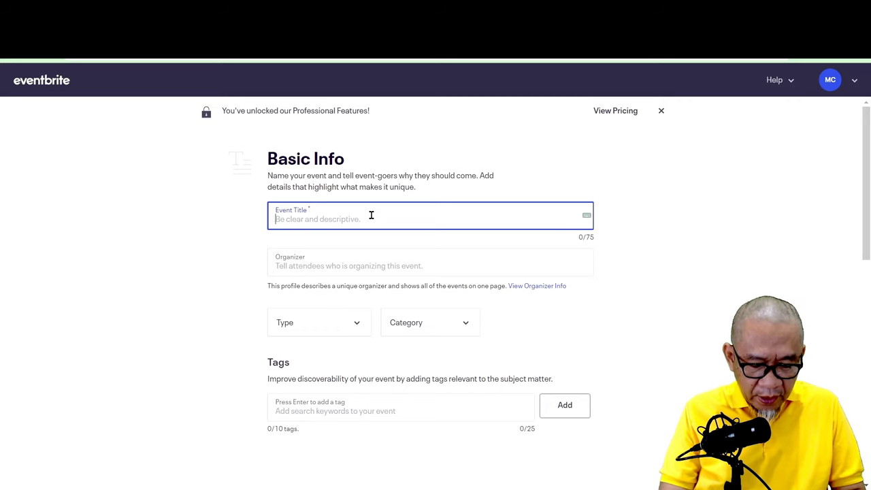
{"action": "type", "text": "Halim P"}
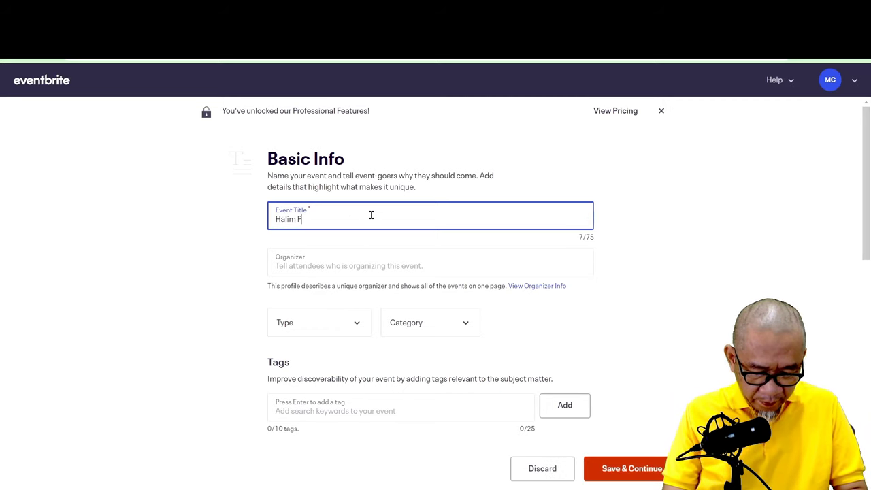
{"action": "type", "text": "erdana O"}
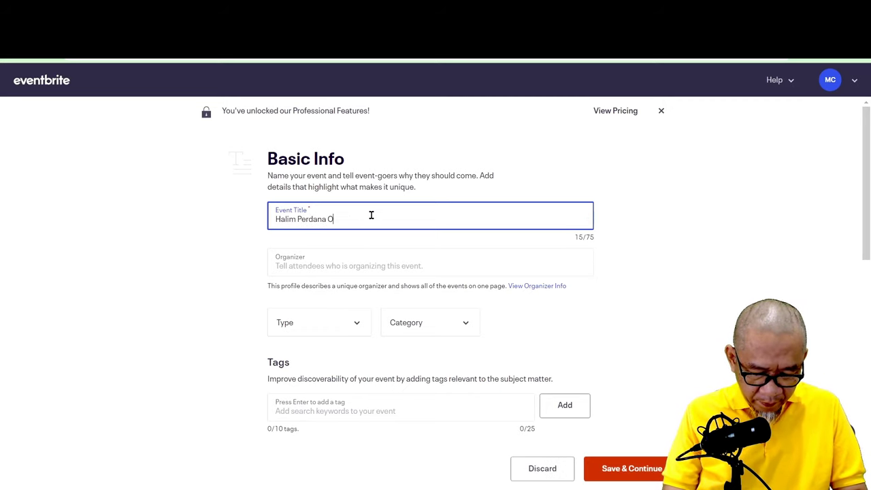
{"action": "type", "text": "fficial"}
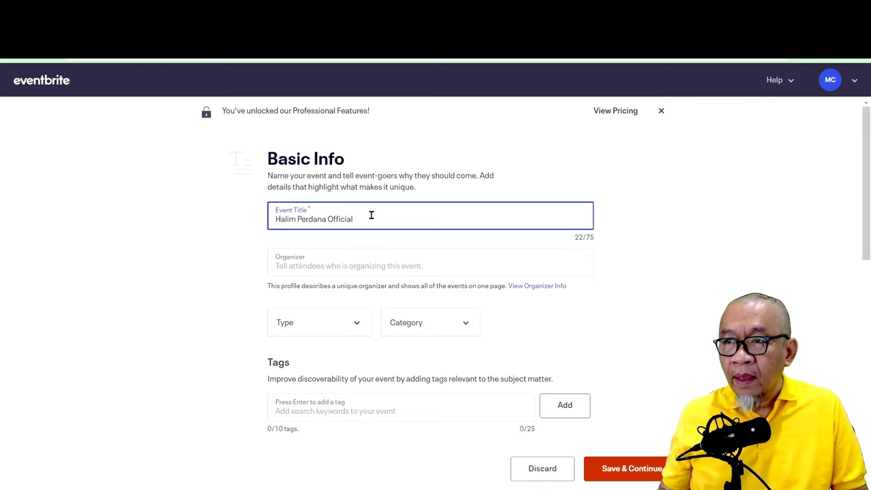
Set the event's type to Other and its category to Business & Professional
{"action": "left_click", "coordinate": [341, 330]}
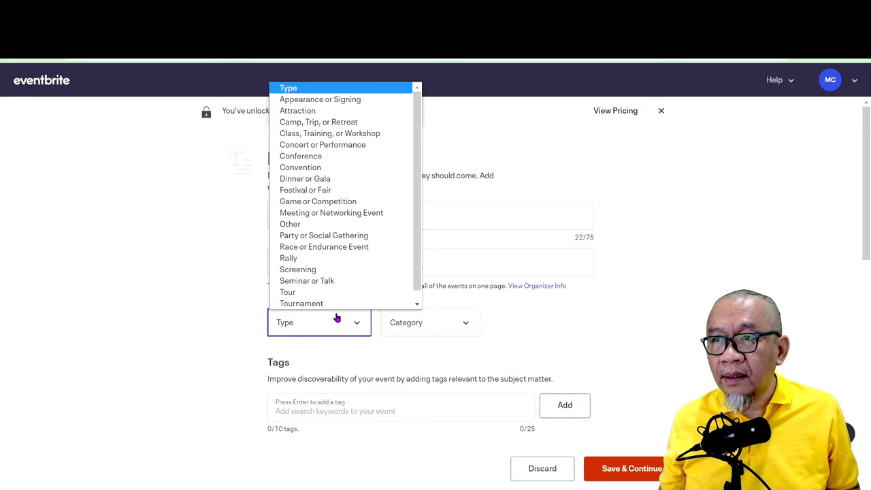
{"action": "scroll", "coordinate": [334, 272], "scroll_direction": "up", "scroll_amount": 1}
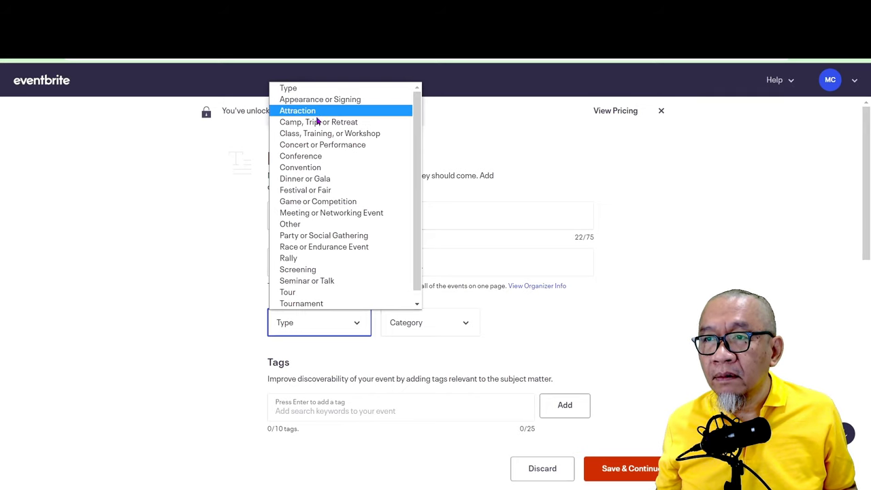
{"action": "left_click", "coordinate": [298, 226]}
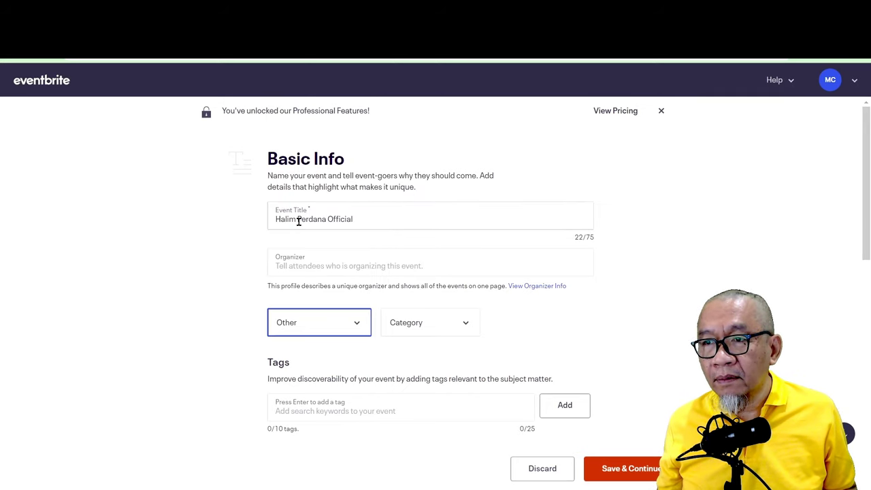
{"action": "left_click", "coordinate": [426, 324]}
{"action": "scroll", "coordinate": [441, 121], "scroll_direction": "down", "scroll_amount": 1}
{"action": "scroll", "coordinate": [441, 121], "scroll_direction": "up", "scroll_amount": 2}
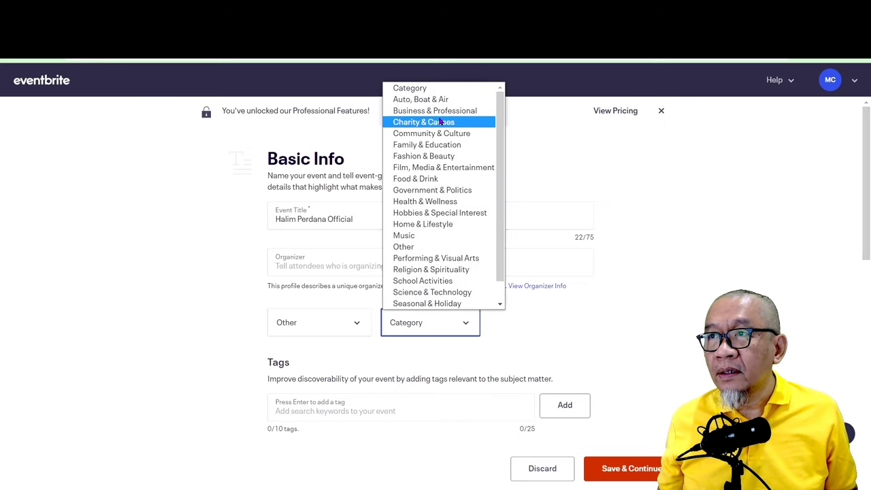
{"action": "left_click", "coordinate": [441, 116]}
{"action": "scroll", "coordinate": [233, 367], "scroll_direction": "down", "scroll_amount": 1}
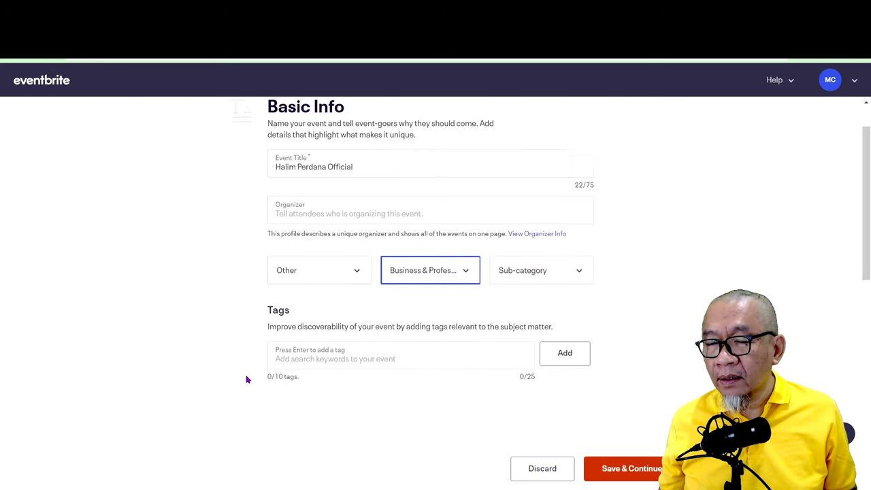
{"action": "left_click", "coordinate": [328, 334]}
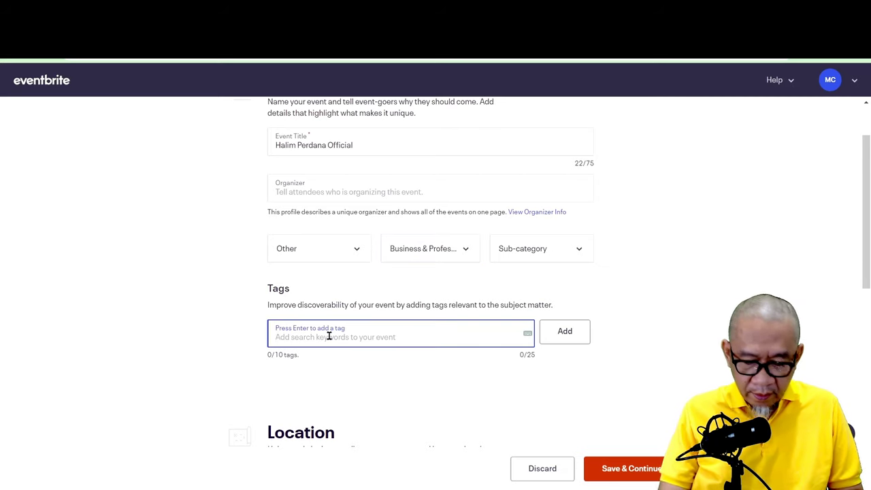
{"action": "type", "text": "jasa "}
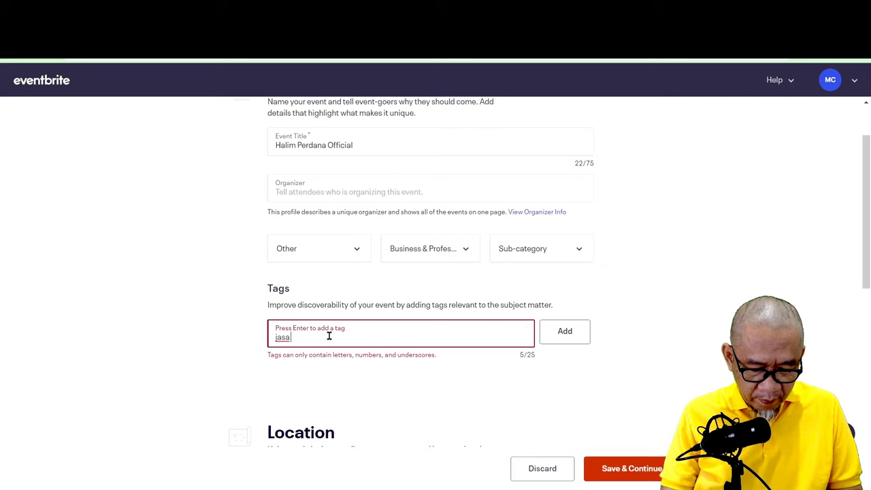
{"action": "type", "text": "backlink"}
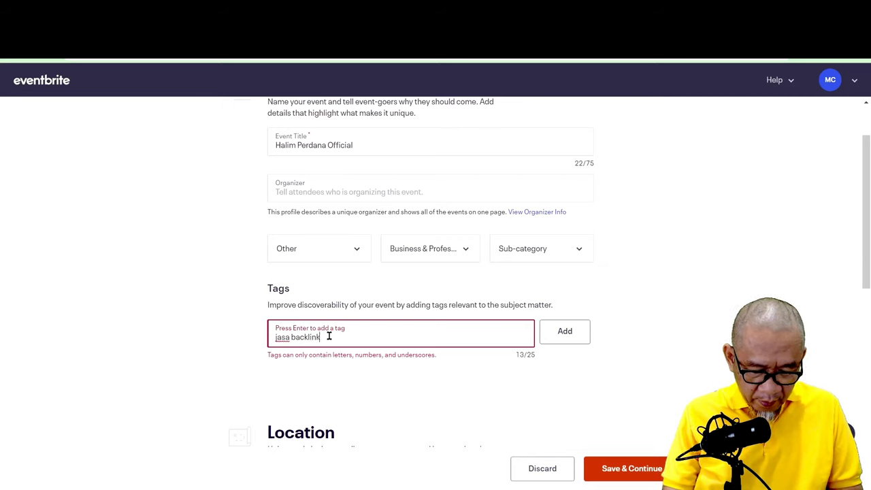
{"action": "type", "text": " seo, "}
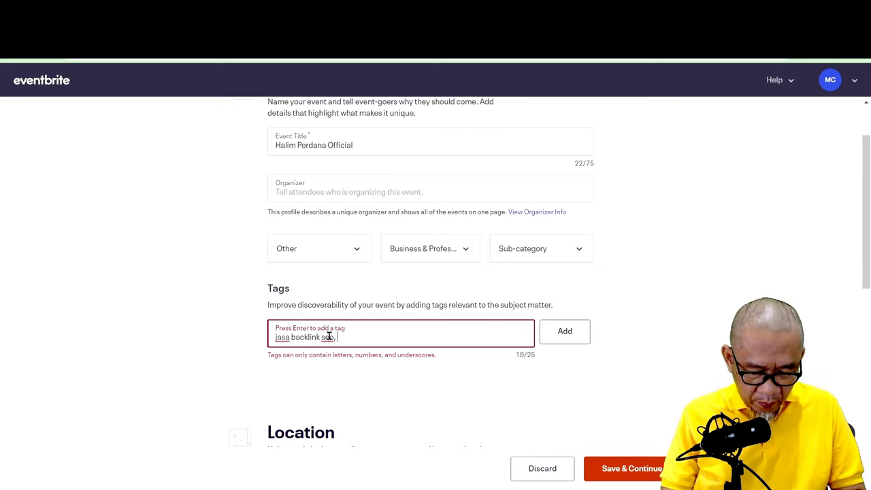
{"action": "type", "text": "pb"}
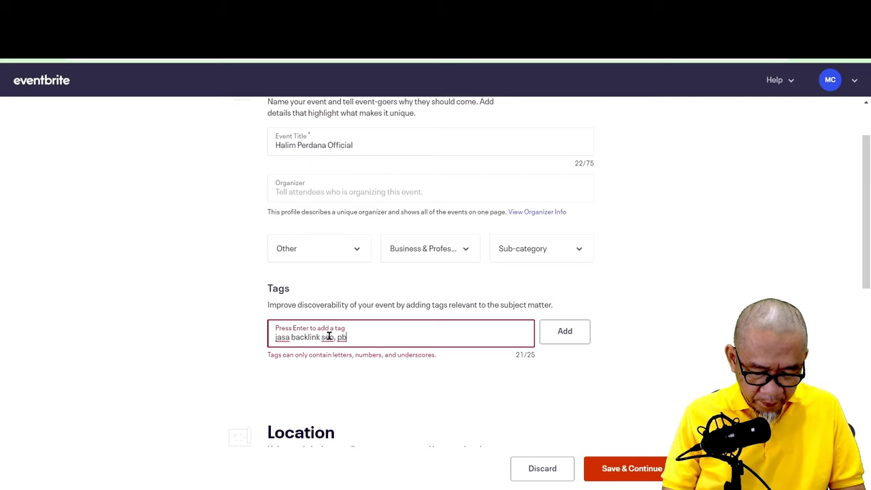
{"action": "type", "text": "n da"}
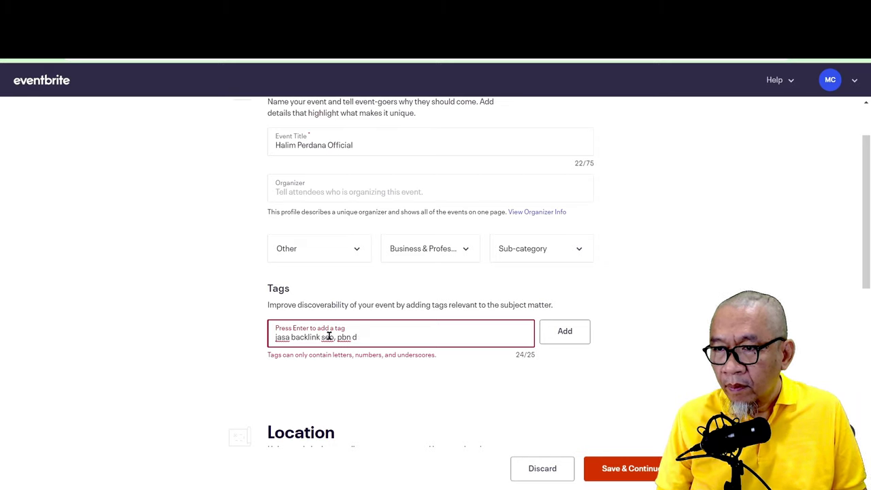
{"action": "key", "text": "BackSpace"}
{"action": "key", "text": "BackSpace"}
{"action": "key", "text": "BackSpace"}
{"action": "key", "text": "BackSpace"}
{"action": "key", "text": "BackSpace"}
{"action": "key", "text": "BackSpace"}
{"action": "key", "text": "BackSpace"}
{"action": "key", "text": "BackSpace"}
{"action": "key", "text": "BackSpace"}
{"action": "key", "text": "BackSpace"}
{"action": "key", "text": "BackSpace"}
{"action": "key", "text": "BackSpace"}
{"action": "key", "text": "BackSpace"}
{"action": "key", "text": "BackSpace"}
{"action": "key", "text": "BackSpace"}
{"action": "key", "text": "BackSpace"}
{"action": "key", "text": "BackSpace"}
{"action": "key", "text": "BackSpace"}
{"action": "key", "text": "BackSpace"}
{"action": "key", "text": "BackSpace"}
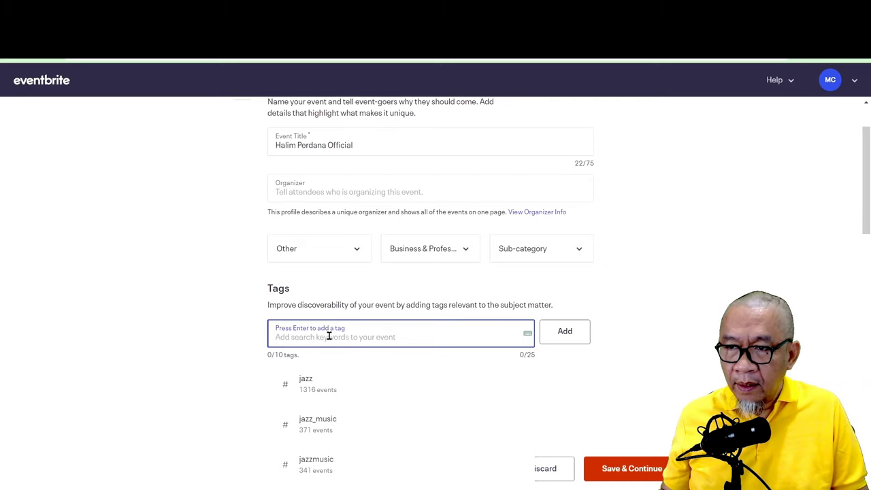
Add the tag jasa_backlink_seo to the event
{"action": "type", "text": "ja"}
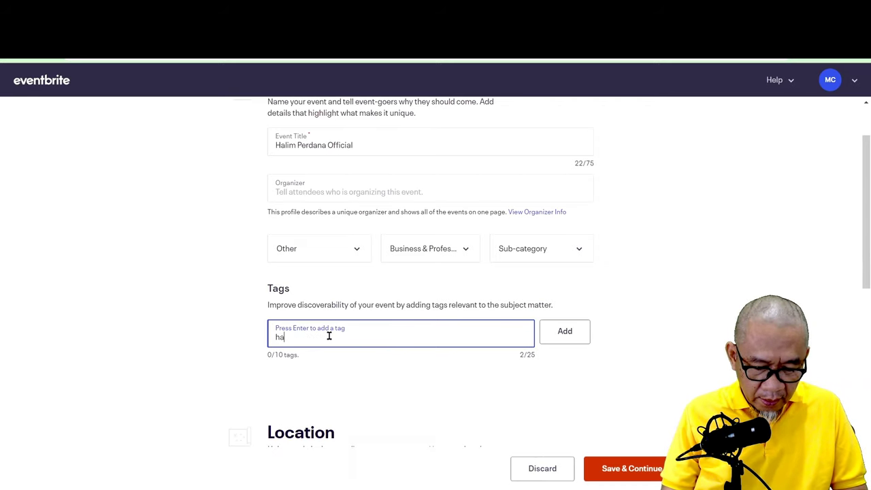
{"action": "key", "text": "BackSpace"}
{"action": "key", "text": "BackSpace"}
{"action": "type", "text": "jasa"}
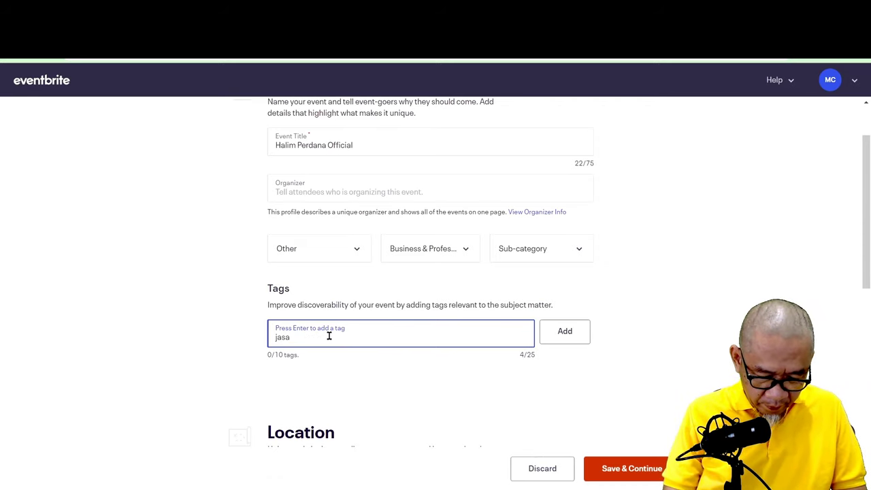
{"action": "type", "text": "_backlin"}
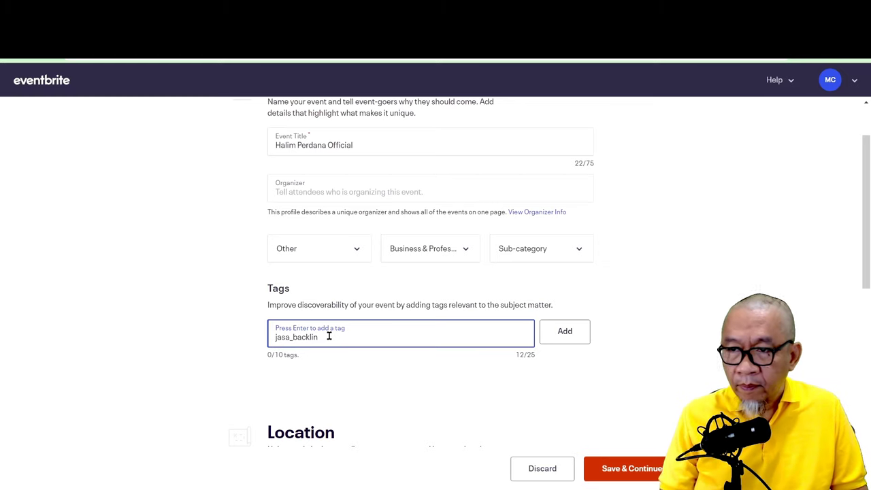
{"action": "key", "text": "ctrl+a"}
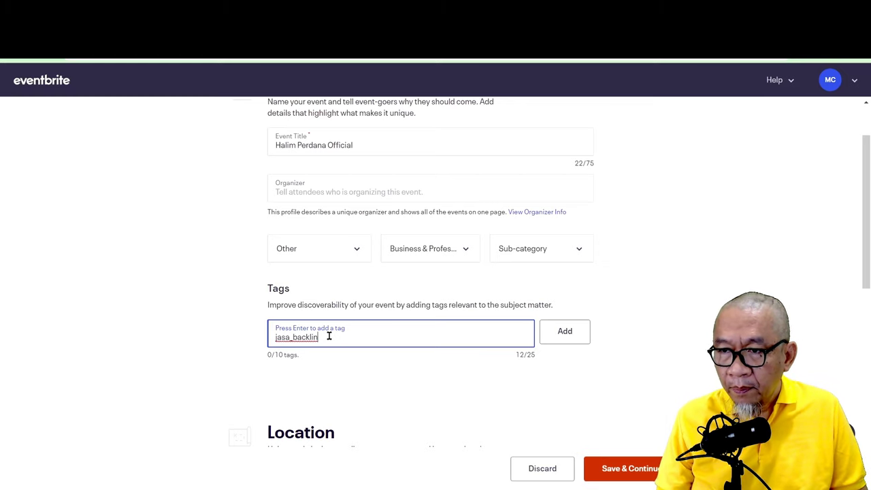
{"action": "type", "text": "k"}
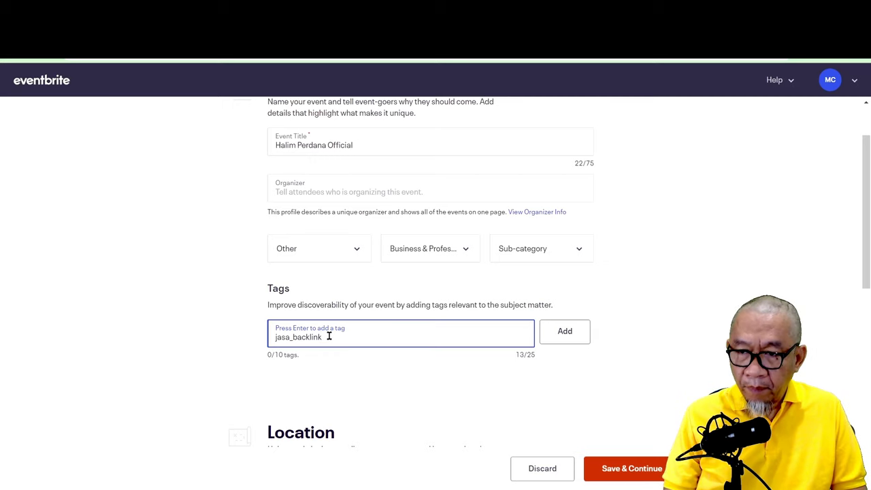
{"action": "type", "text": "-"}
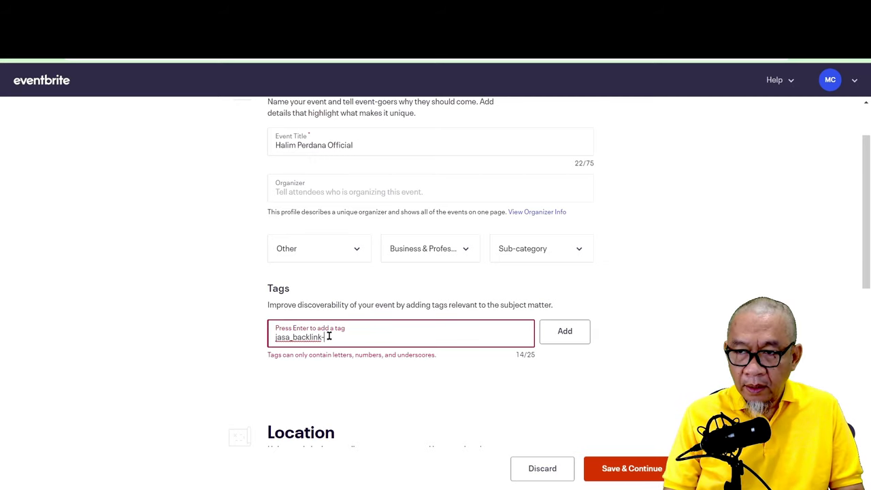
{"action": "key", "text": "BackSpace"}
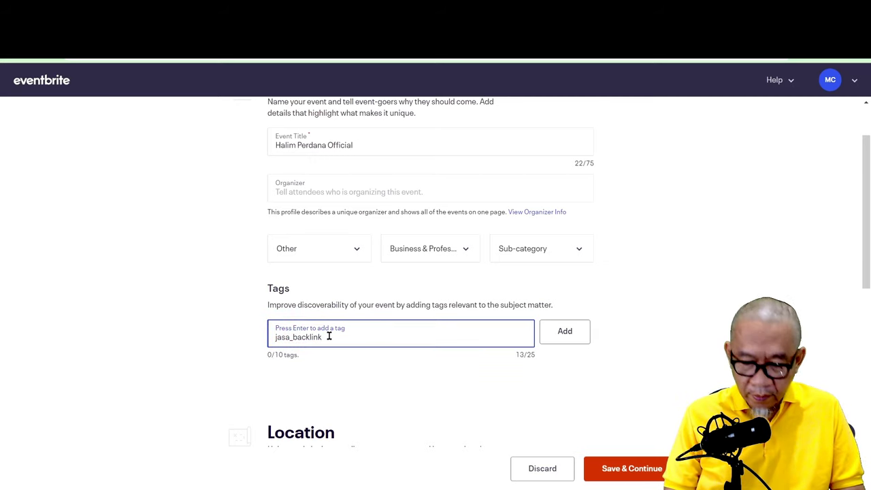
{"action": "type", "text": "_s"}
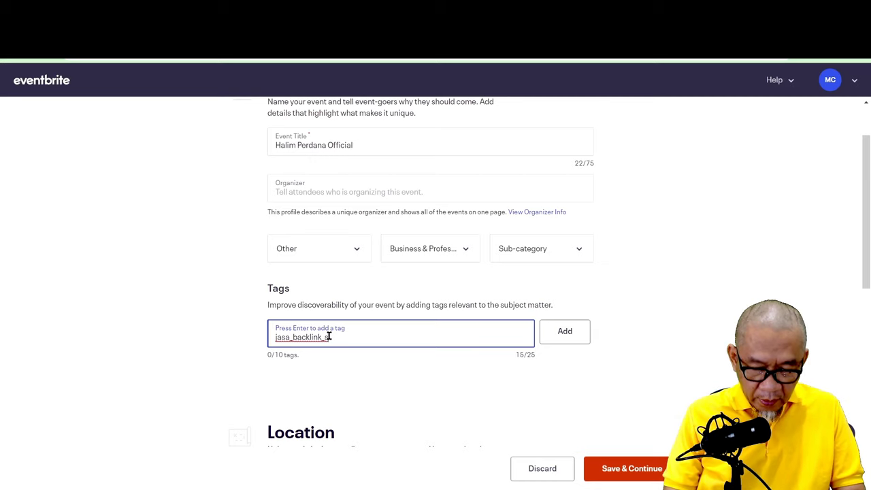
{"action": "type", "text": "eo,"}
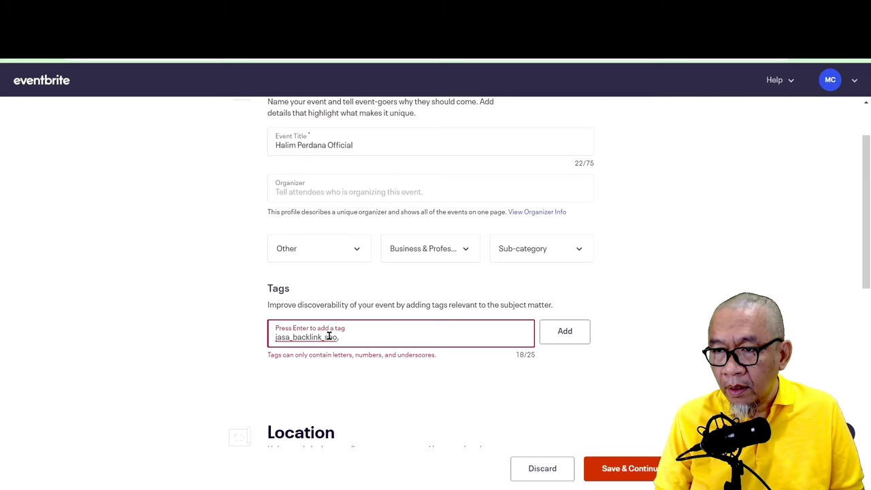
{"action": "key", "text": "BackSpace"}
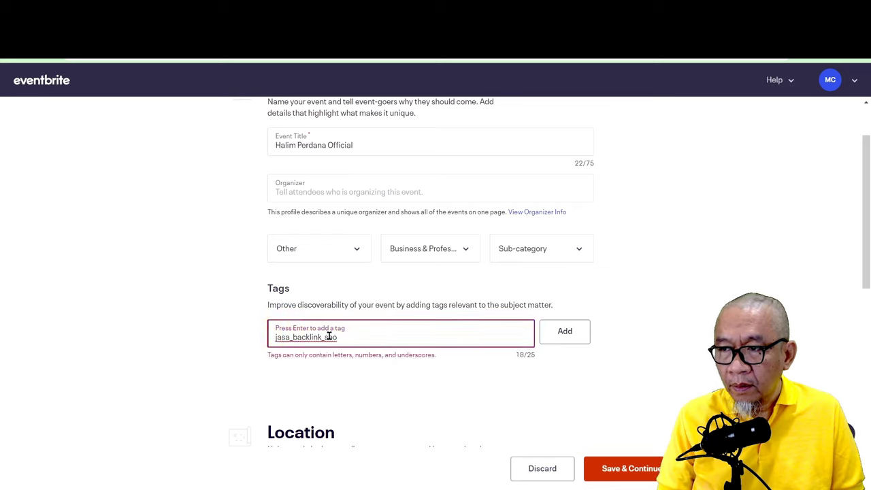
{"action": "key", "text": "BackSpace"}
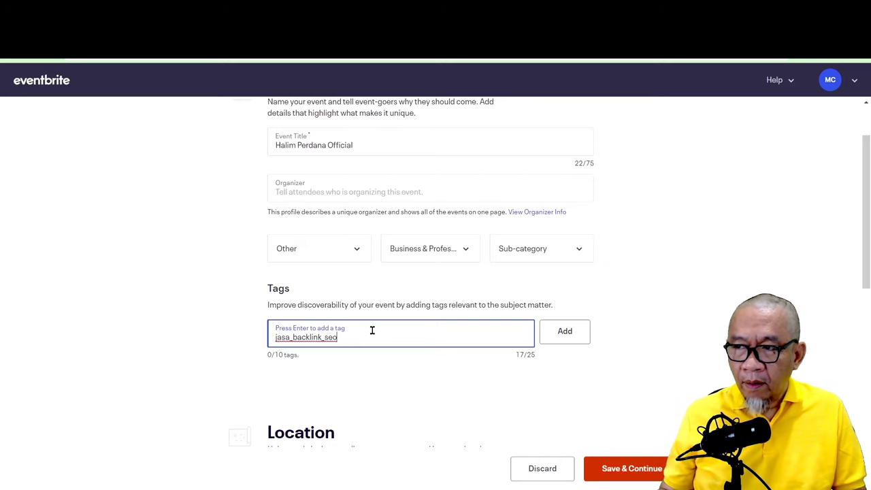
{"action": "left_click", "coordinate": [576, 335]}
{"action": "left_click", "coordinate": [577, 334]}
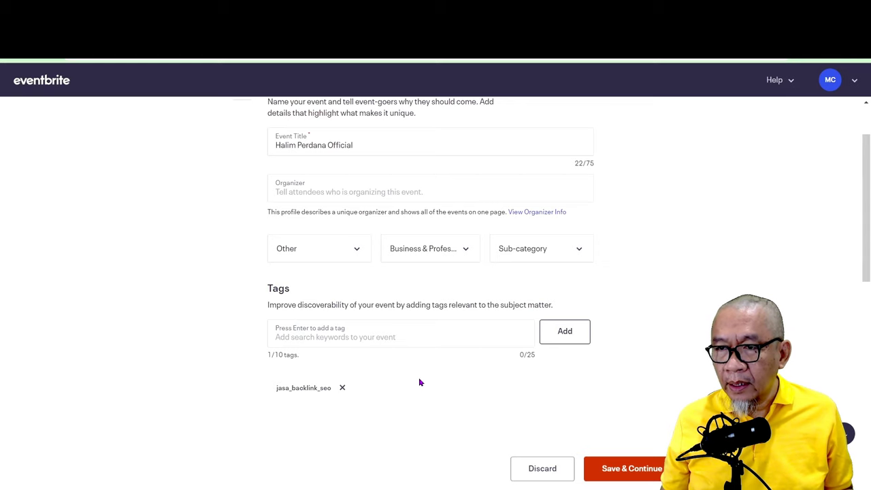
Try to save the event without a location or date, and discard the entered details
{"action": "scroll", "coordinate": [420, 382], "scroll_direction": "down", "scroll_amount": 3}
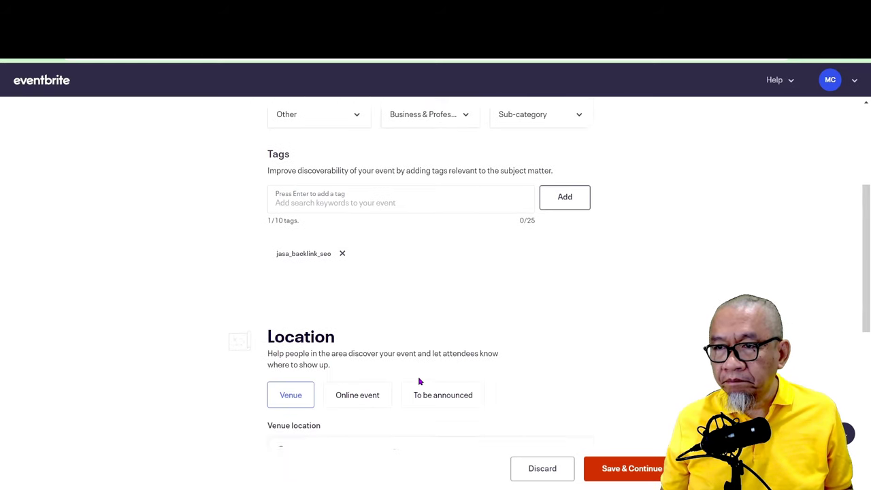
{"action": "scroll", "coordinate": [418, 380], "scroll_direction": "down", "scroll_amount": 5}
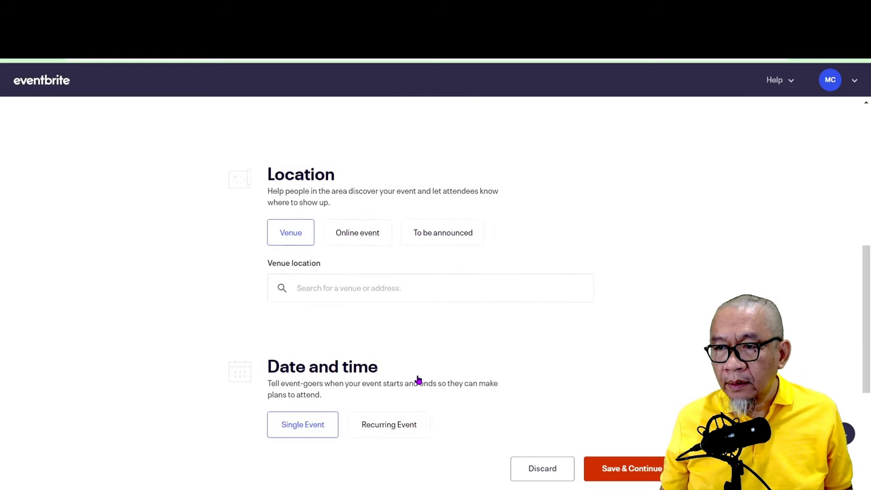
{"action": "scroll", "coordinate": [418, 378], "scroll_direction": "up", "scroll_amount": 10}
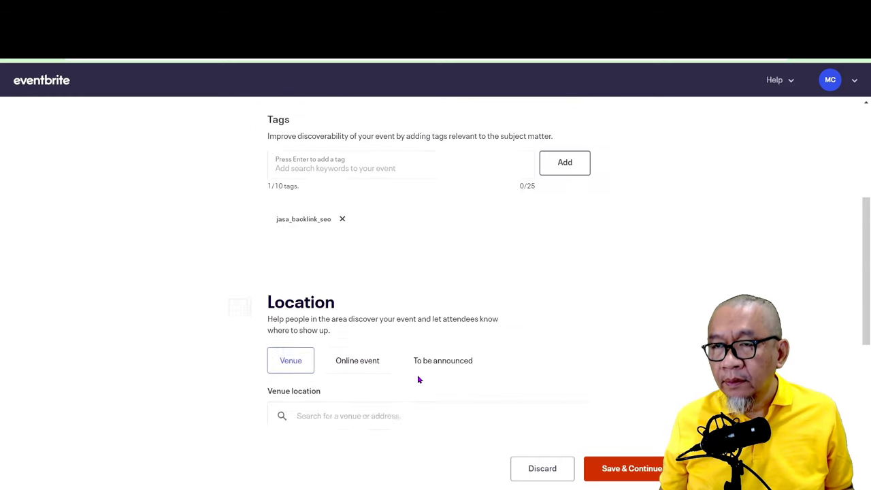
{"action": "scroll", "coordinate": [418, 376], "scroll_direction": "down", "scroll_amount": 1}
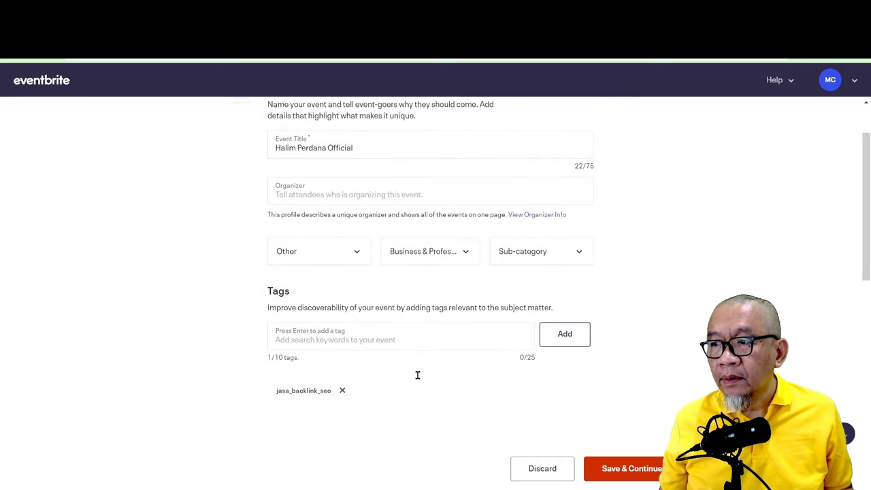
{"action": "left_click", "coordinate": [633, 470]}
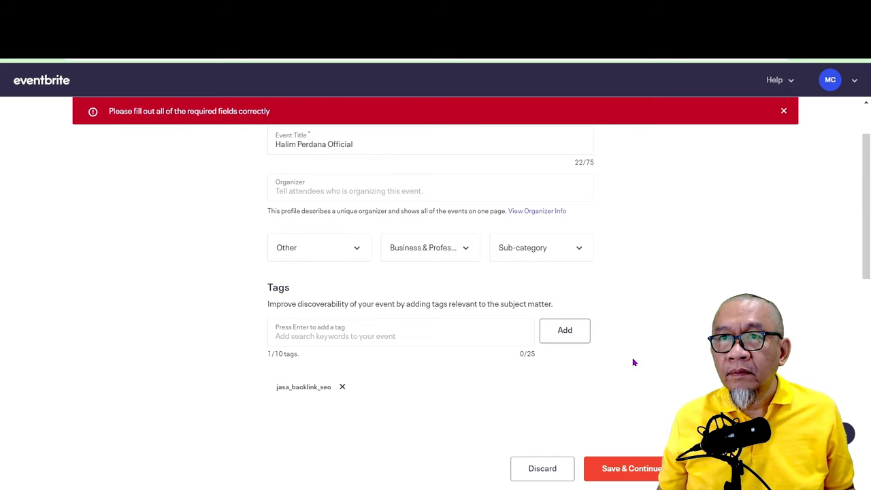
{"action": "left_click", "coordinate": [551, 470]}
Open the account's contact information and upload the METIME clock logo as the profile photo, keeping the full-image crop
{"action": "mouse_move", "coordinate": [829, 80]}
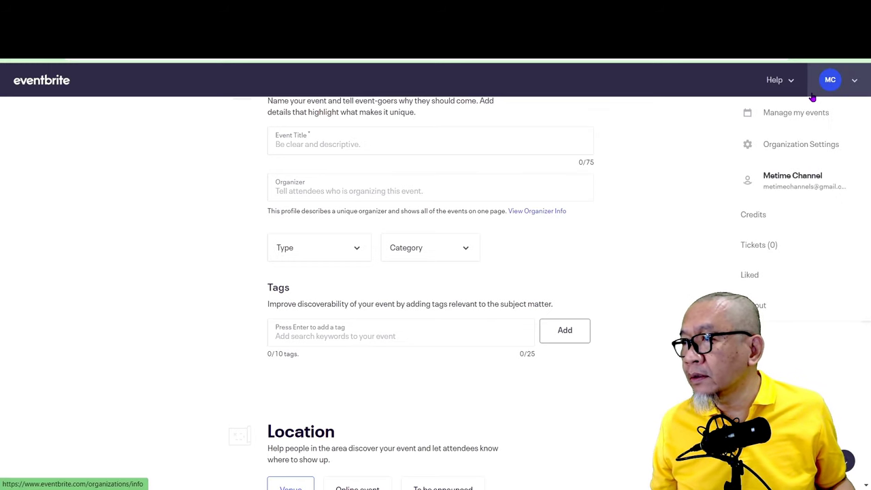
{"action": "left_click", "coordinate": [791, 183]}
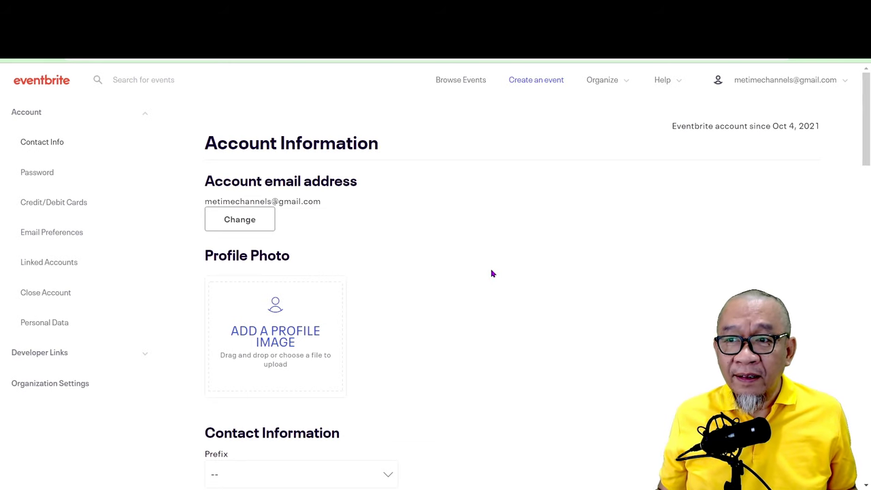
{"action": "left_click", "coordinate": [269, 326]}
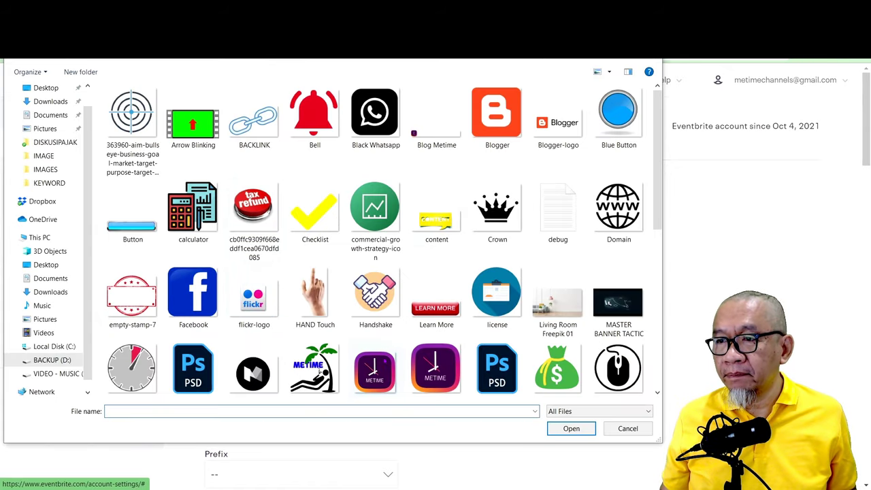
{"action": "left_click", "coordinate": [380, 362]}
{"action": "double_click", "coordinate": [379, 358]}
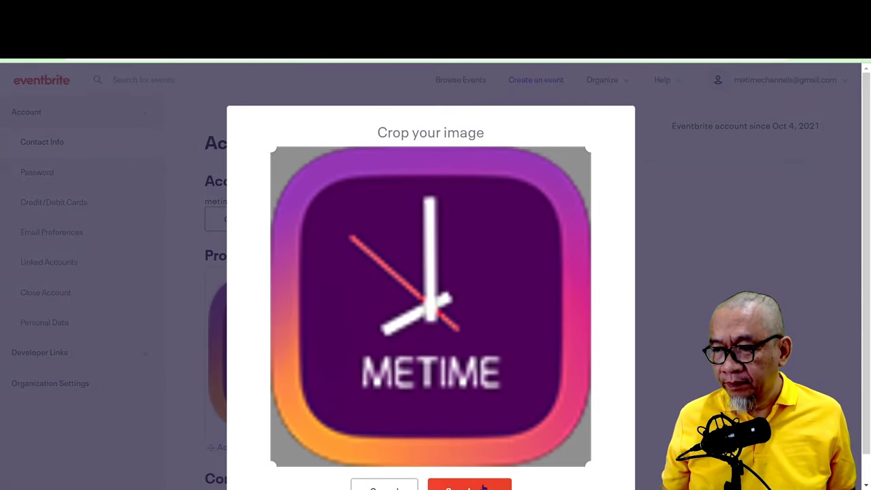
{"action": "left_click", "coordinate": [483, 487]}
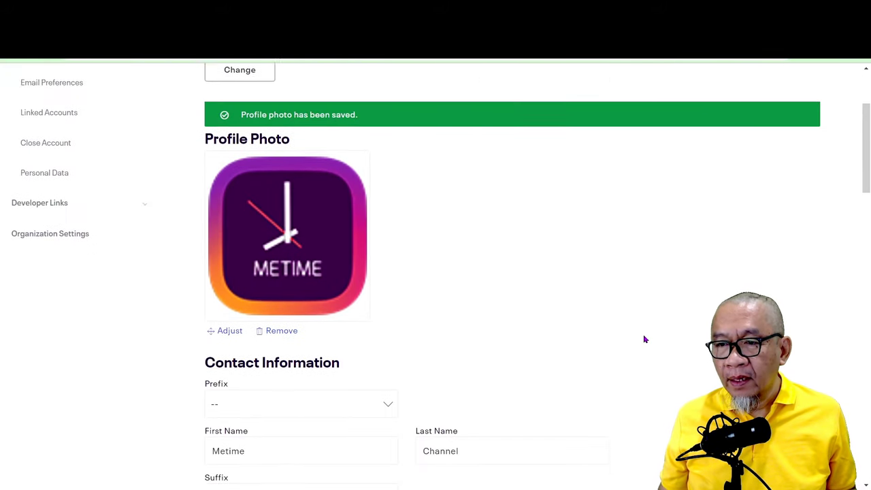
Fill in the contact information's suffix as "Jasa Backlink SEO"
{"action": "scroll", "coordinate": [646, 340], "scroll_direction": "down", "scroll_amount": 1}
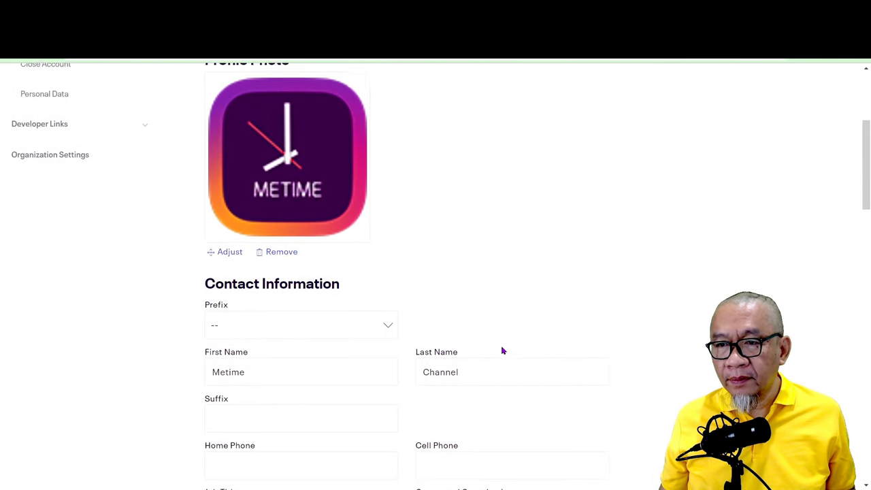
{"action": "scroll", "coordinate": [503, 351], "scroll_direction": "down", "scroll_amount": 2}
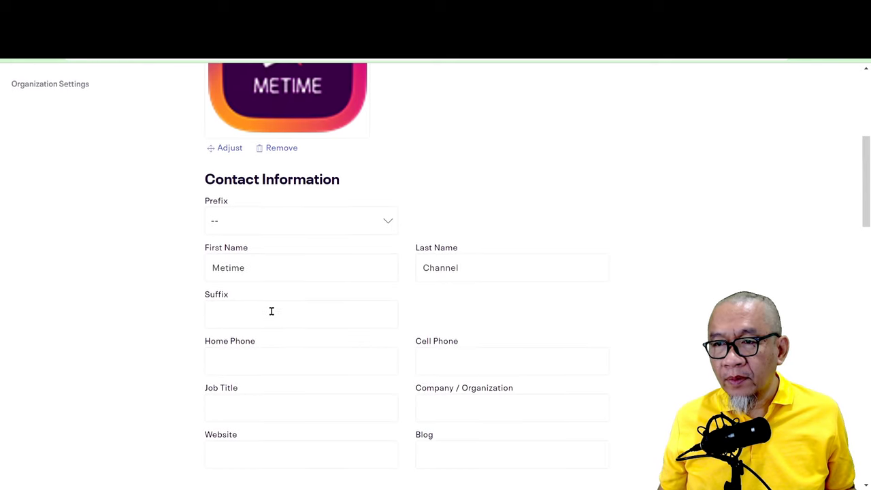
{"action": "left_click", "coordinate": [271, 312]}
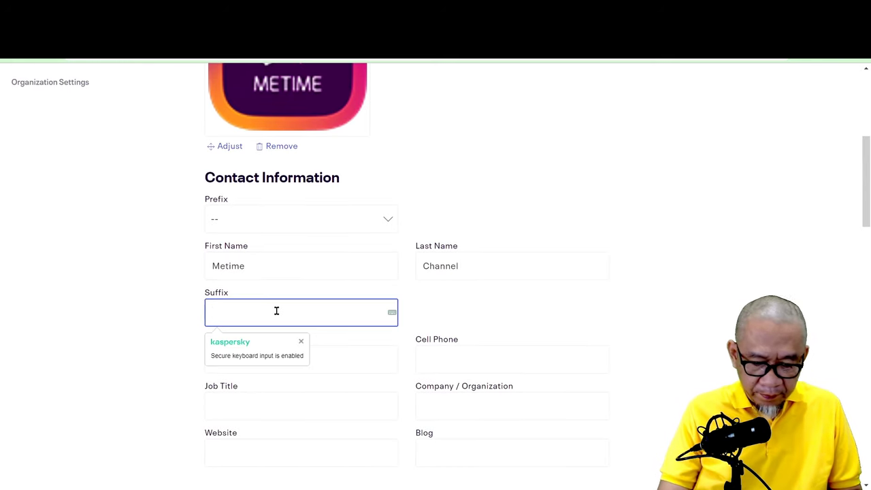
{"action": "type", "text": "Jasa BAc"}
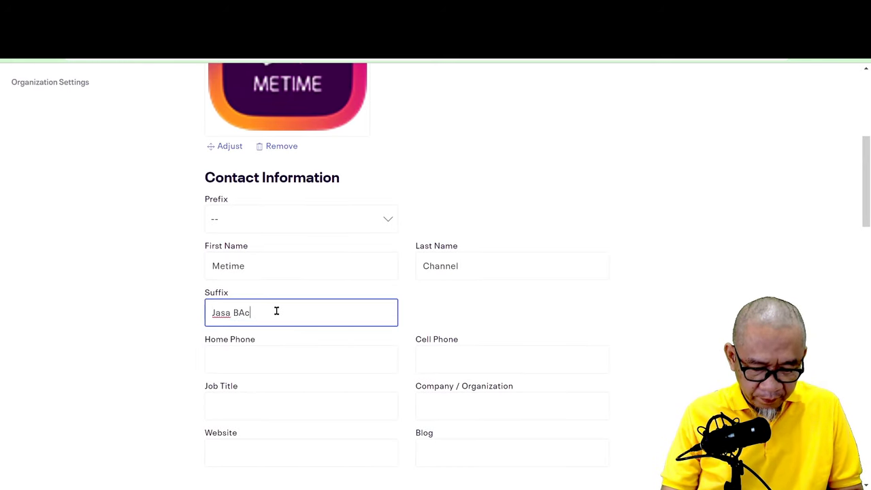
{"action": "type", "text": "klink SEO"}
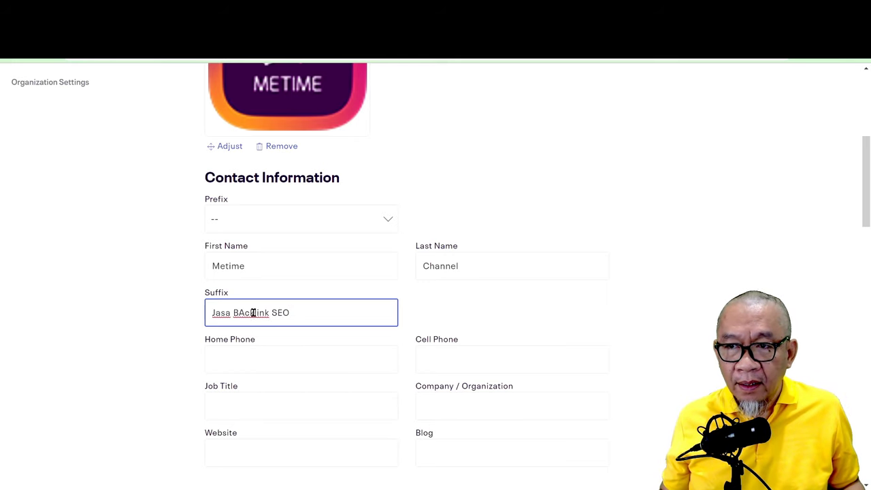
{"action": "left_click", "coordinate": [243, 312]}
{"action": "key", "text": "BackSpace"}
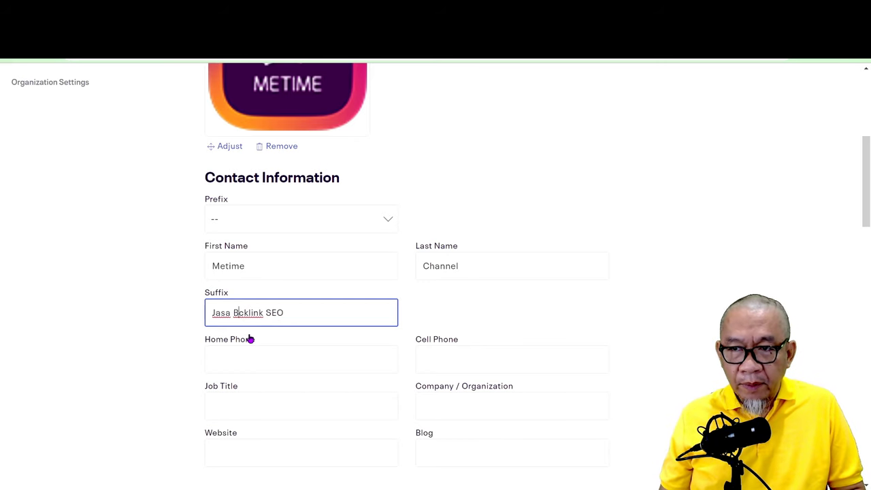
{"action": "type", "text": "a"}
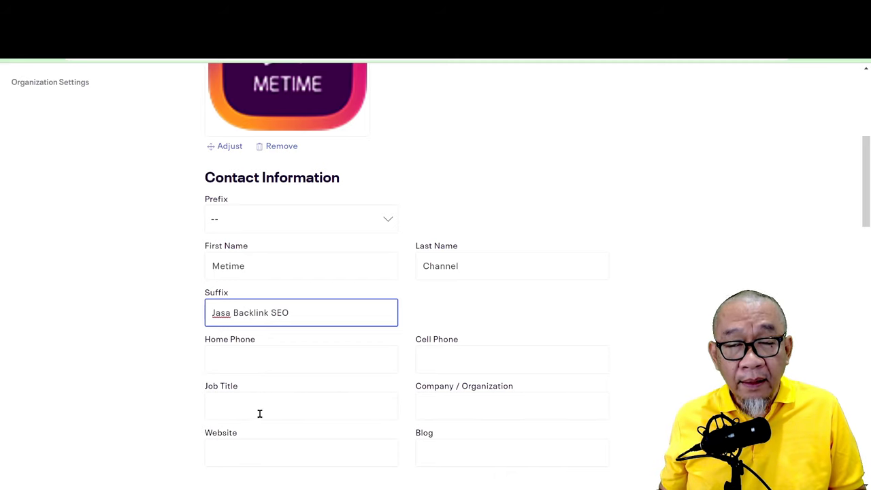
{"action": "scroll", "coordinate": [261, 439], "scroll_direction": "down", "scroll_amount": 2}
{"action": "left_click", "coordinate": [276, 379]}
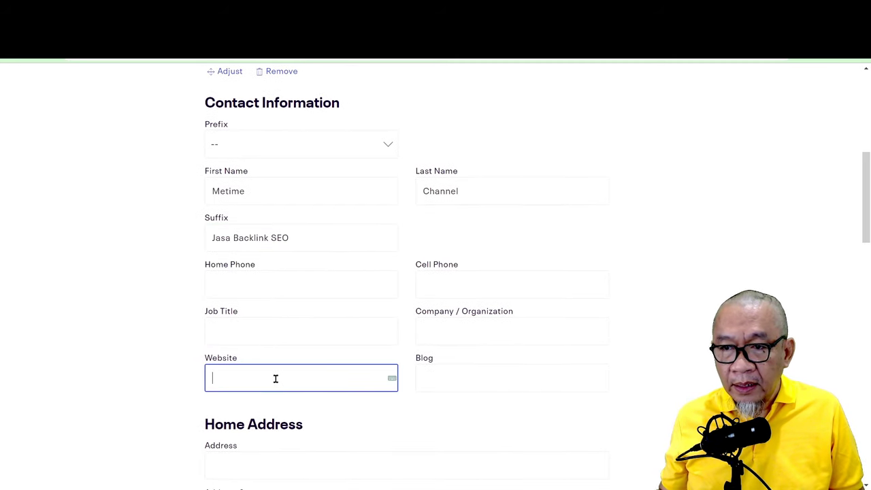
{"action": "type", "text": "http"}
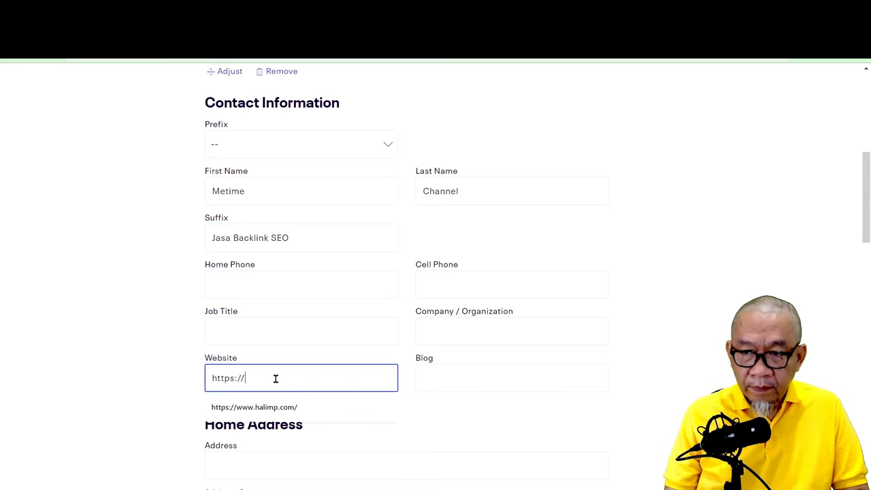
{"action": "type", "text": "s://"}
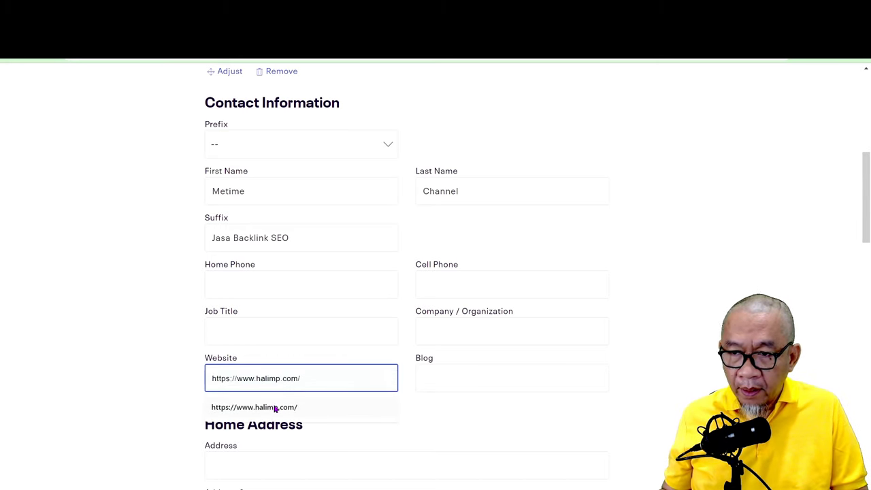
{"action": "left_click", "coordinate": [274, 408]}
Save the account's contact information and check the saved suffix and website entries
{"action": "scroll", "coordinate": [399, 404], "scroll_direction": "down", "scroll_amount": 5}
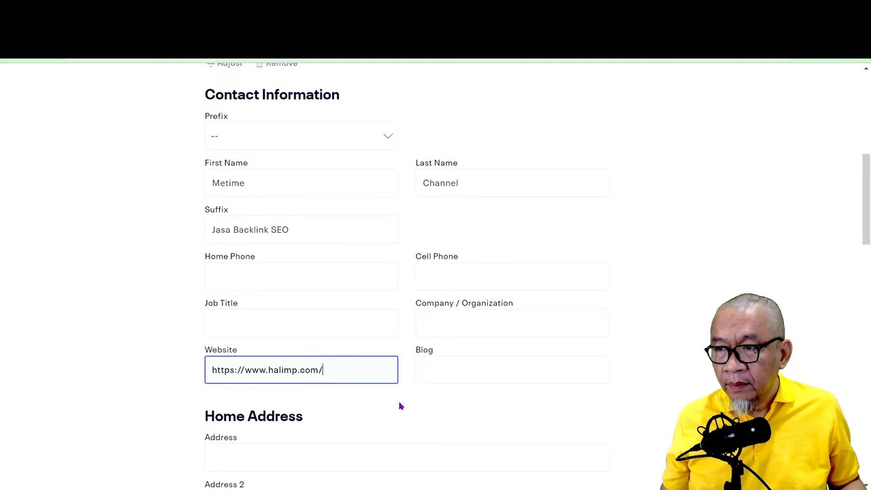
{"action": "scroll", "coordinate": [477, 304], "scroll_direction": "down", "scroll_amount": 10}
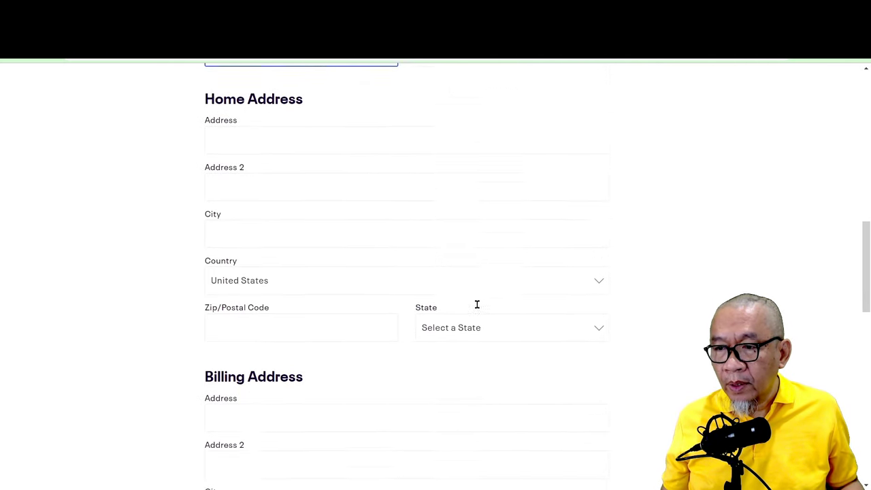
{"action": "scroll", "coordinate": [477, 305], "scroll_direction": "down", "scroll_amount": 10}
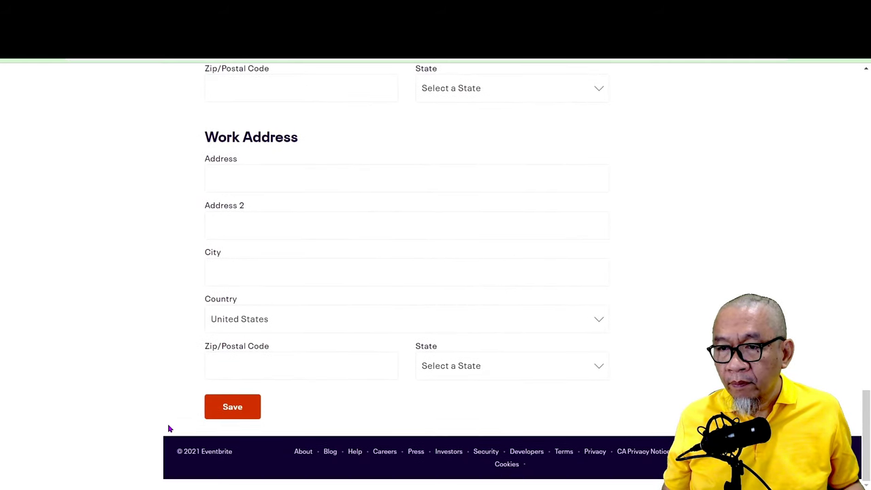
{"action": "left_click", "coordinate": [229, 407]}
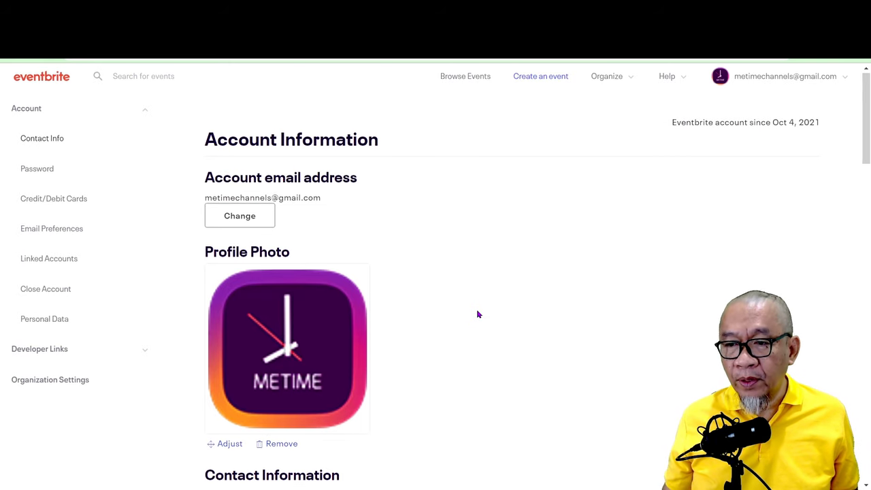
{"action": "scroll", "coordinate": [478, 314], "scroll_direction": "down", "scroll_amount": 5}
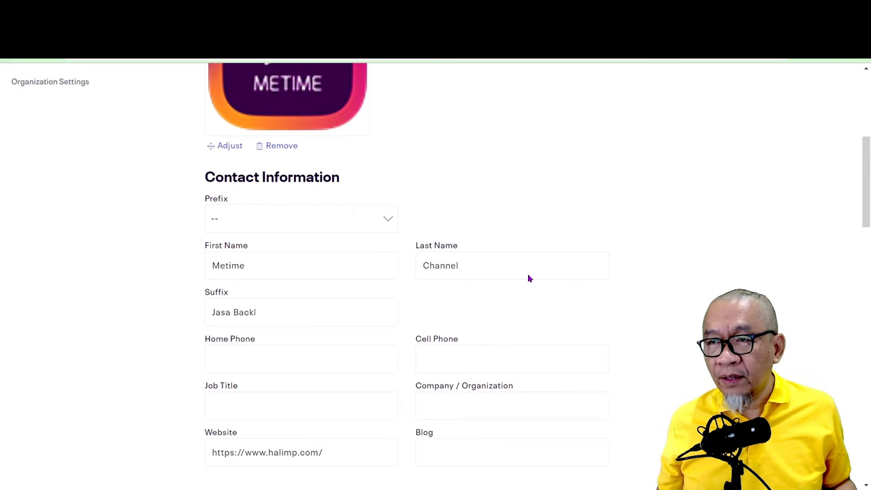
{"action": "scroll", "coordinate": [596, 265], "scroll_direction": "up", "scroll_amount": 4}
{"action": "scroll", "coordinate": [596, 266], "scroll_direction": "up", "scroll_amount": 1}
Browse the local event listings and return to the account settings
{"action": "mouse_move", "coordinate": [834, 87]}
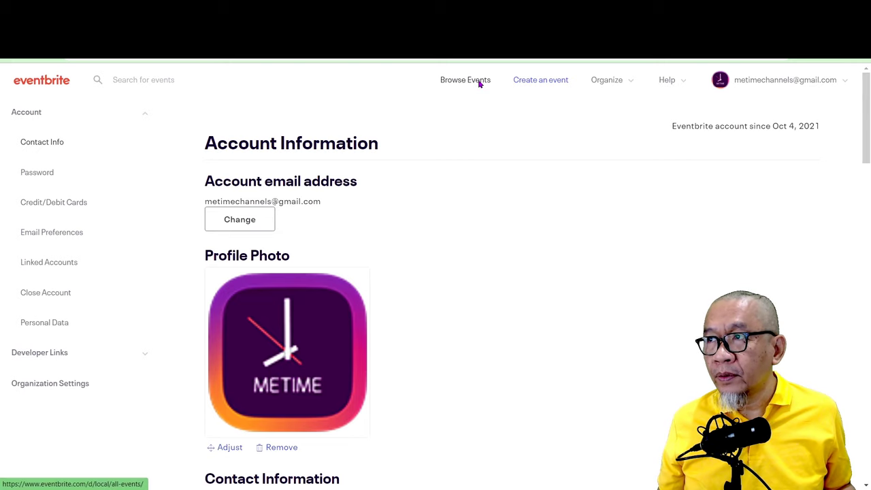
{"action": "mouse_move", "coordinate": [770, 93]}
{"action": "left_click", "coordinate": [784, 110]}
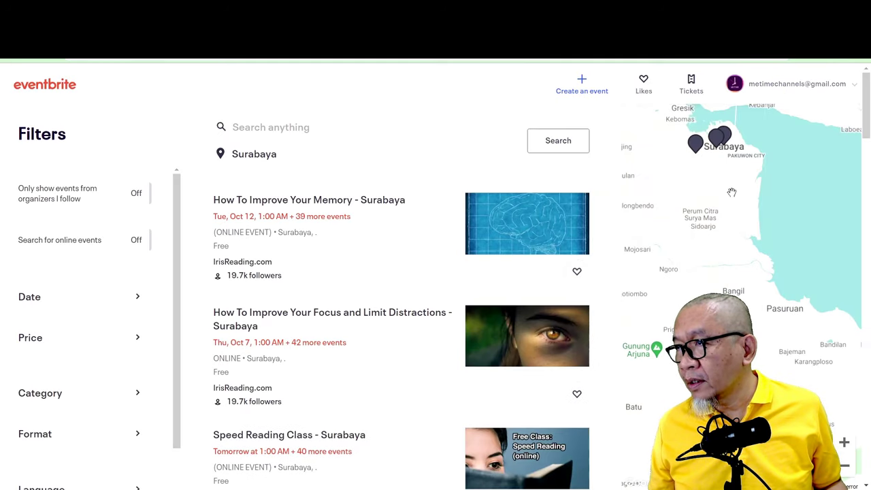
{"action": "mouse_move", "coordinate": [776, 85]}
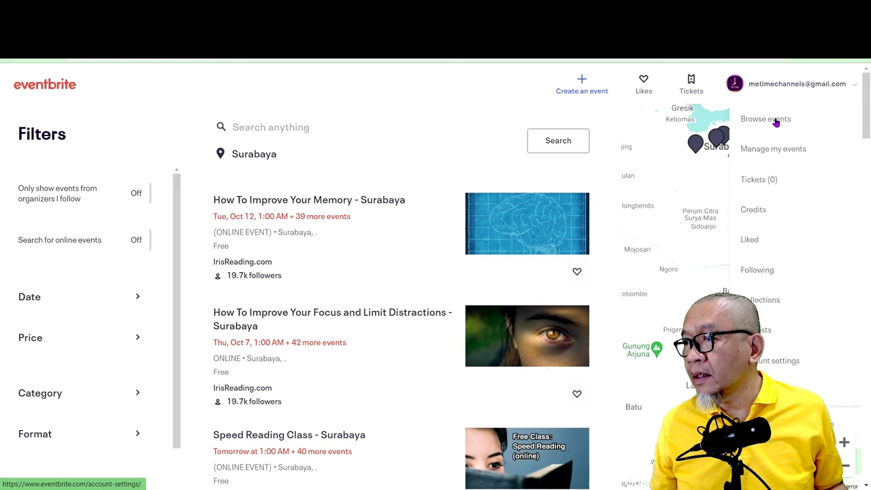
{"action": "left_click", "coordinate": [765, 367]}
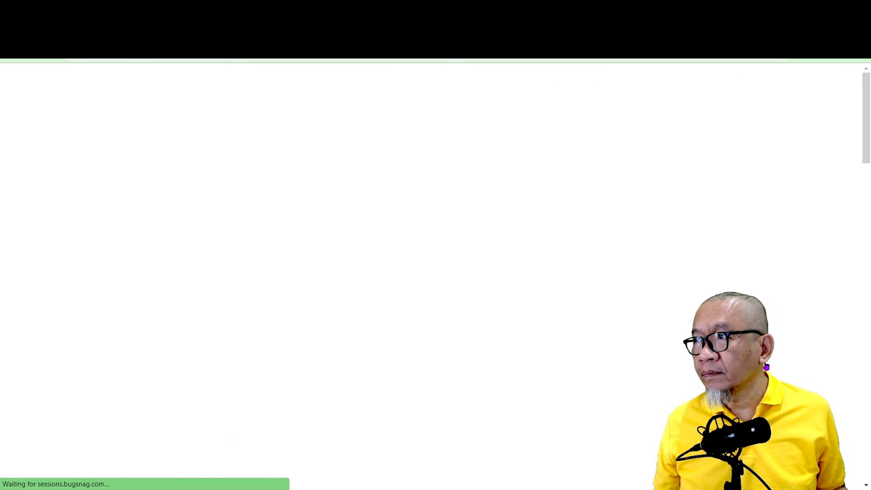
{"action": "mouse_move", "coordinate": [778, 74]}
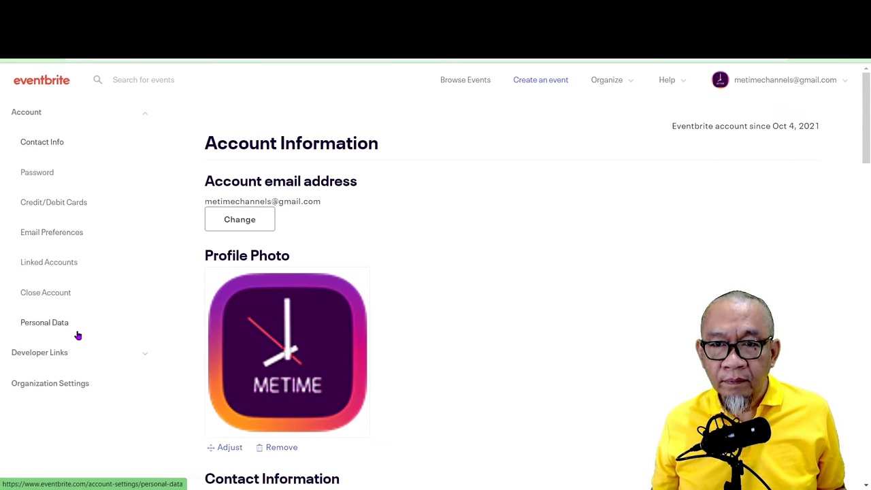
Open the organization settings and upload METIME LOGO as the organization logo, keeping the full-image crop
{"action": "left_click", "coordinate": [71, 387]}
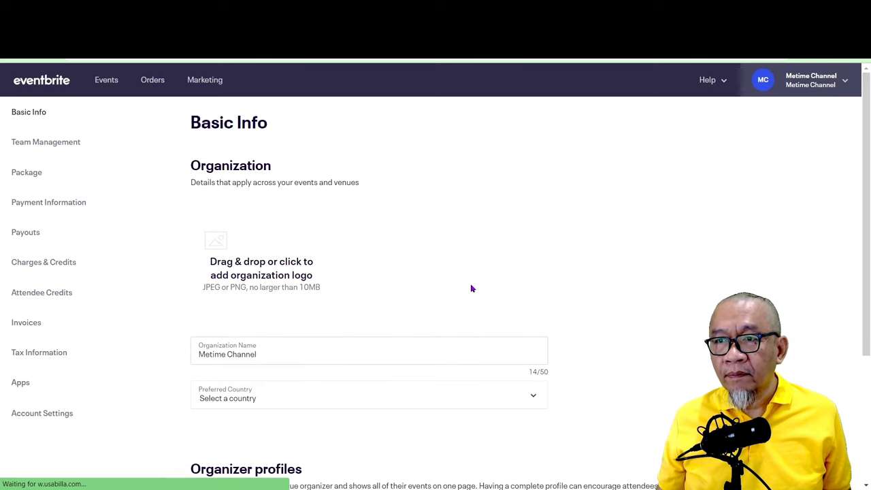
{"action": "left_click", "coordinate": [273, 244]}
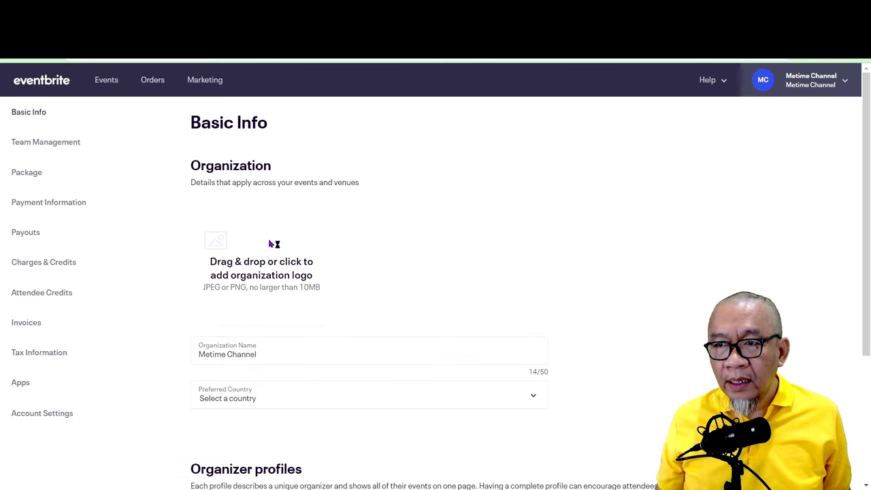
{"action": "left_click", "coordinate": [435, 368]}
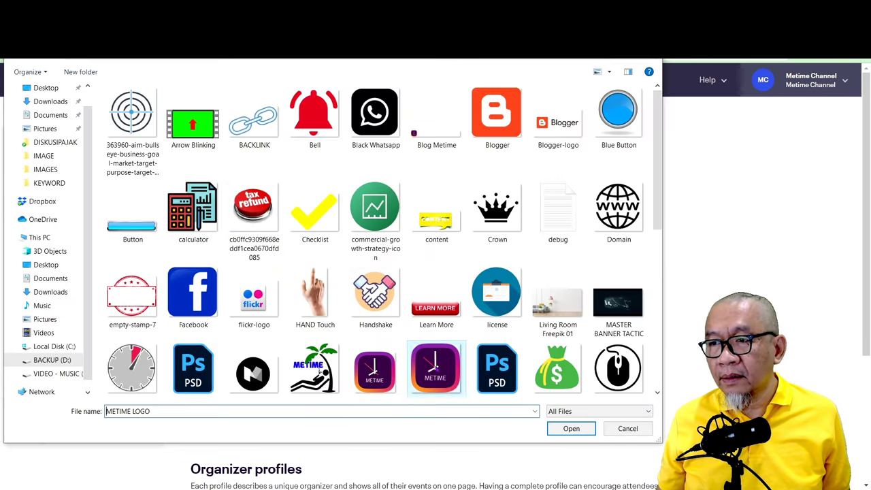
{"action": "left_click", "coordinate": [567, 429]}
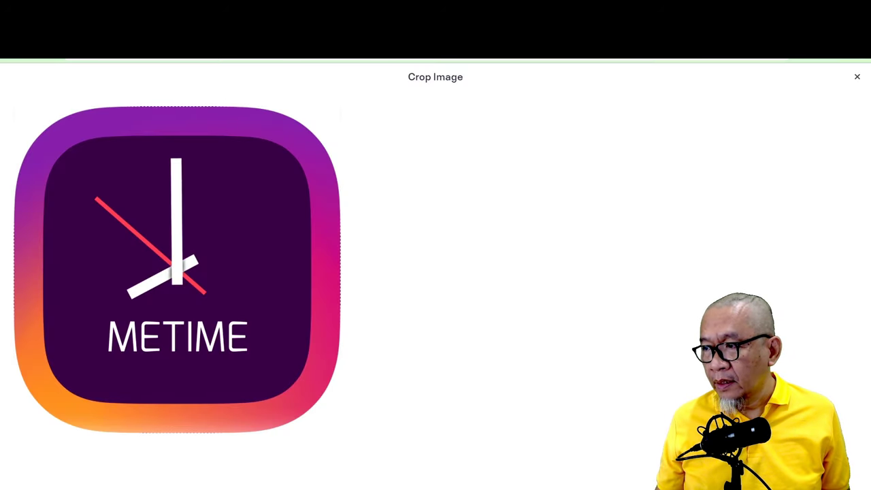
{"action": "left_click", "coordinate": [673, 381]}
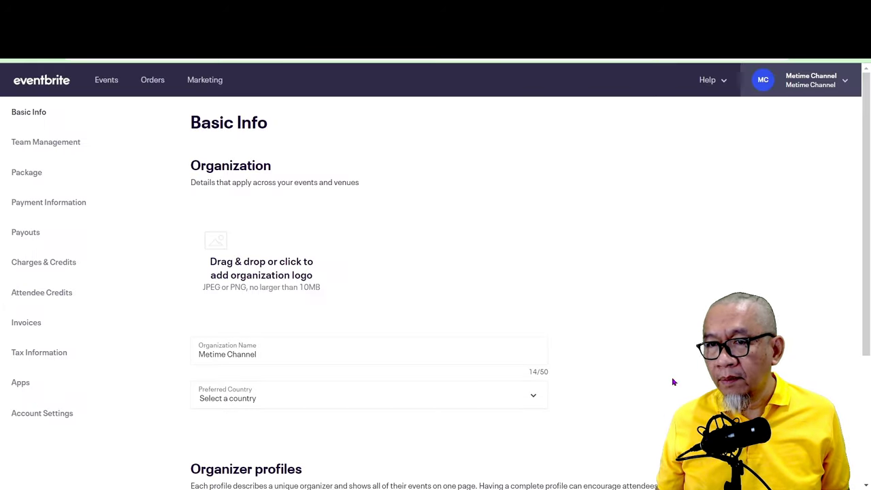
{"action": "scroll", "coordinate": [603, 323], "scroll_direction": "down", "scroll_amount": 2}
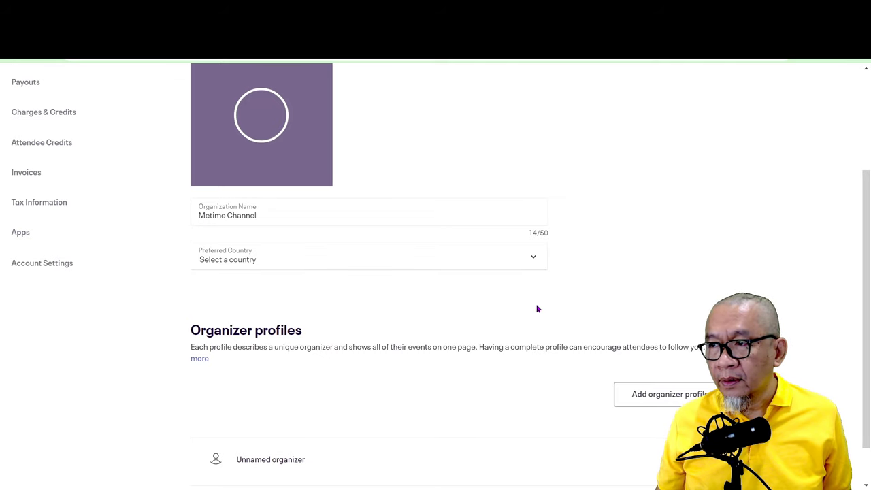
{"action": "scroll", "coordinate": [535, 261], "scroll_direction": "down", "scroll_amount": 1}
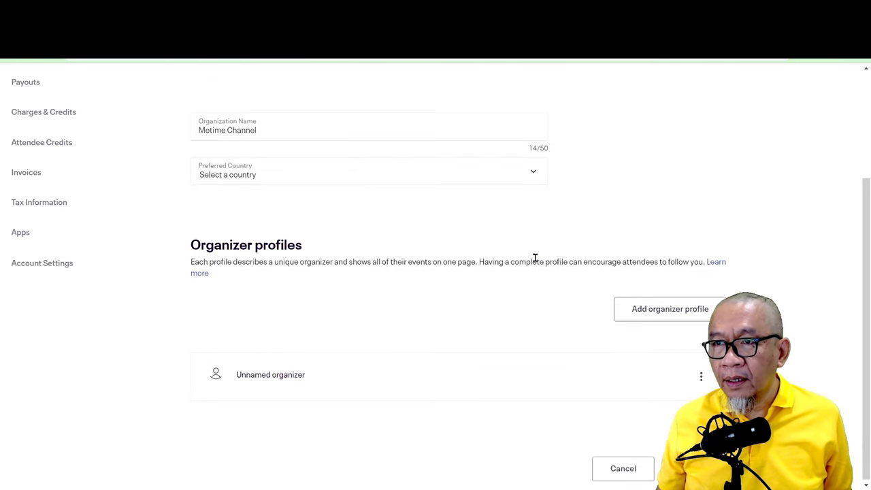
{"action": "scroll", "coordinate": [540, 296], "scroll_direction": "up", "scroll_amount": 3}
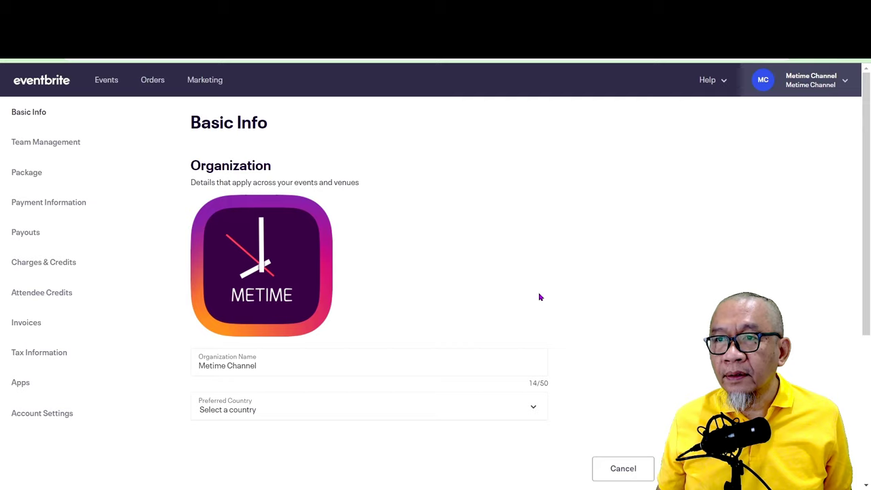
{"action": "scroll", "coordinate": [540, 297], "scroll_direction": "down", "scroll_amount": 1}
{"action": "scroll", "coordinate": [539, 297], "scroll_direction": "down", "scroll_amount": 3}
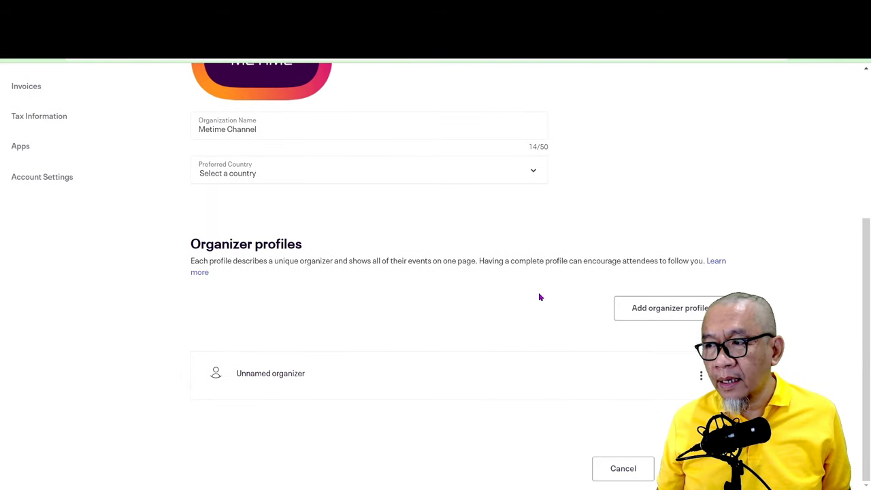
{"action": "left_click", "coordinate": [687, 314]}
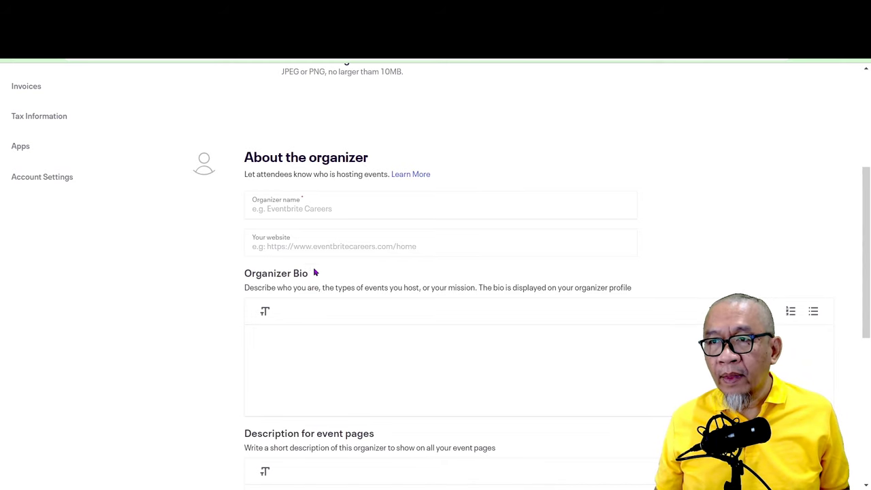
{"action": "left_click", "coordinate": [340, 209]}
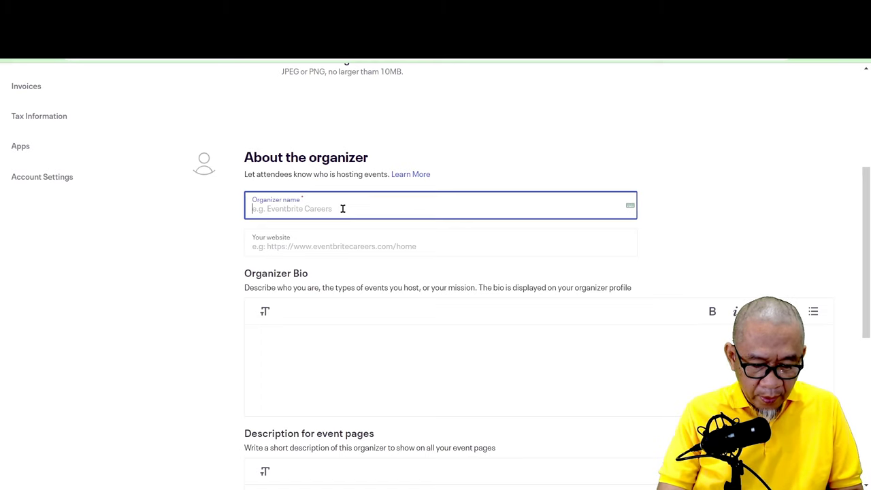
{"action": "type", "text": "alim Perdana"}
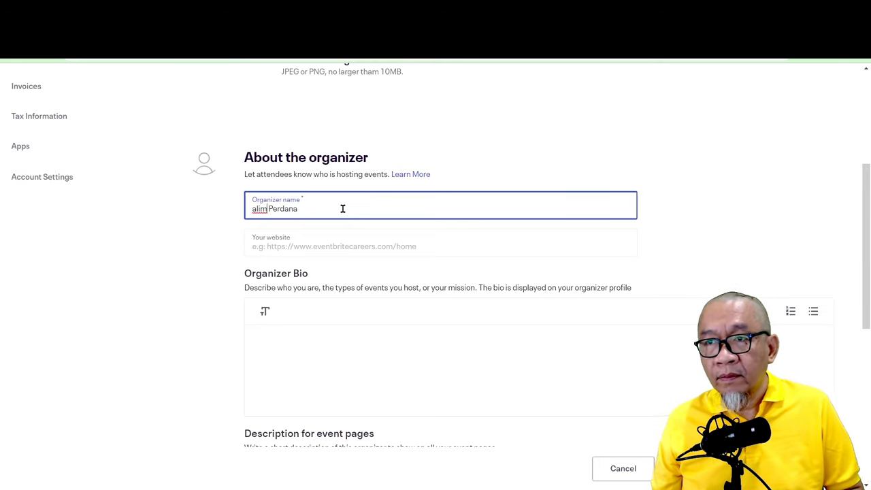
{"action": "type", "text": "H"}
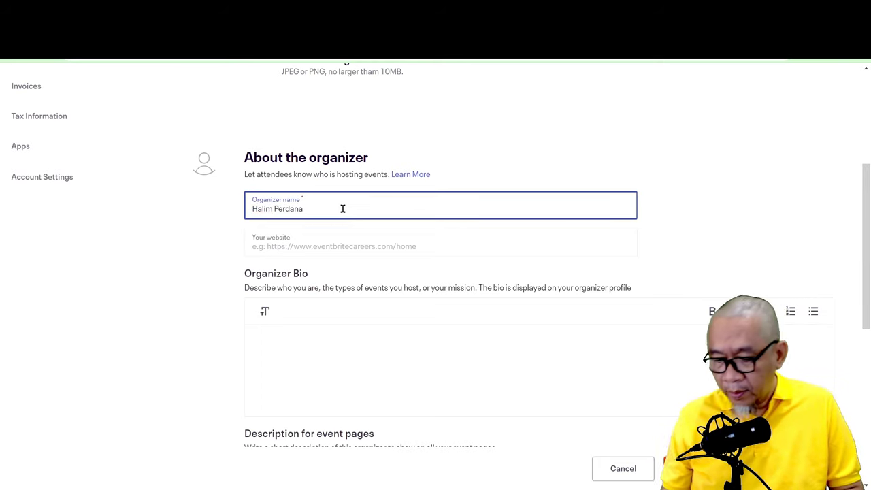
{"action": "key", "text": "Right"}
{"action": "key", "text": "Right"}
{"action": "key", "text": "Right"}
{"action": "key", "text": "Right"}
{"action": "key", "text": "Right"}
{"action": "key", "text": "Right"}
{"action": "key", "text": "Right"}
{"action": "key", "text": "Right"}
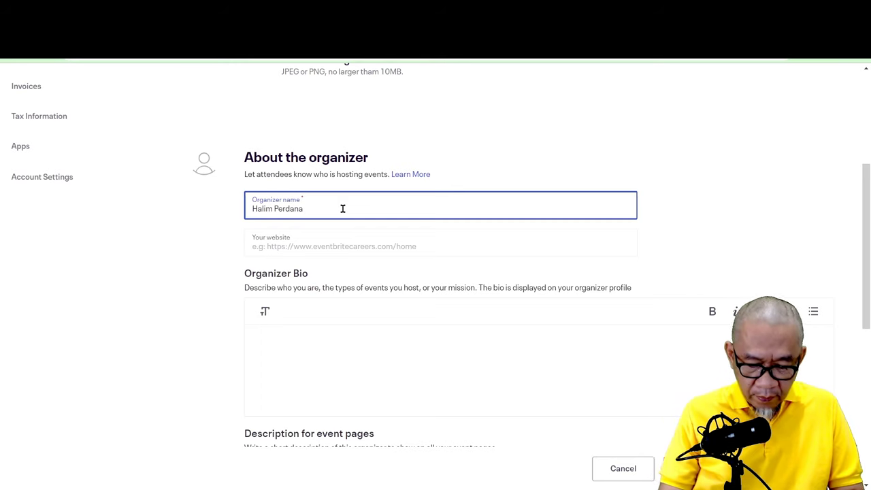
{"action": "type", "text": "Official"}
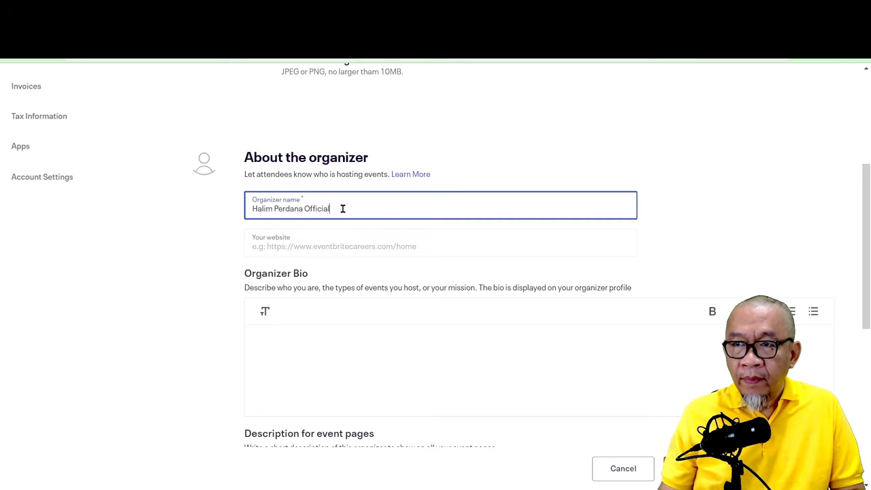
{"action": "left_click", "coordinate": [320, 241]}
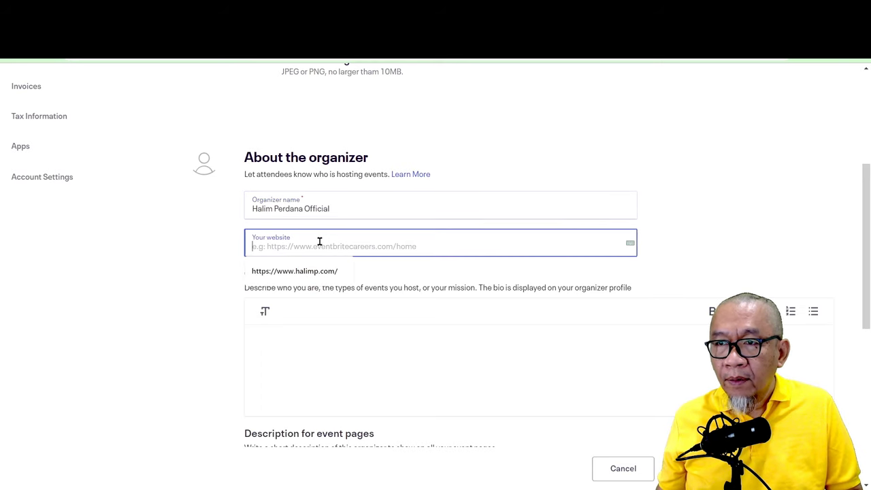
{"action": "left_click", "coordinate": [319, 271]}
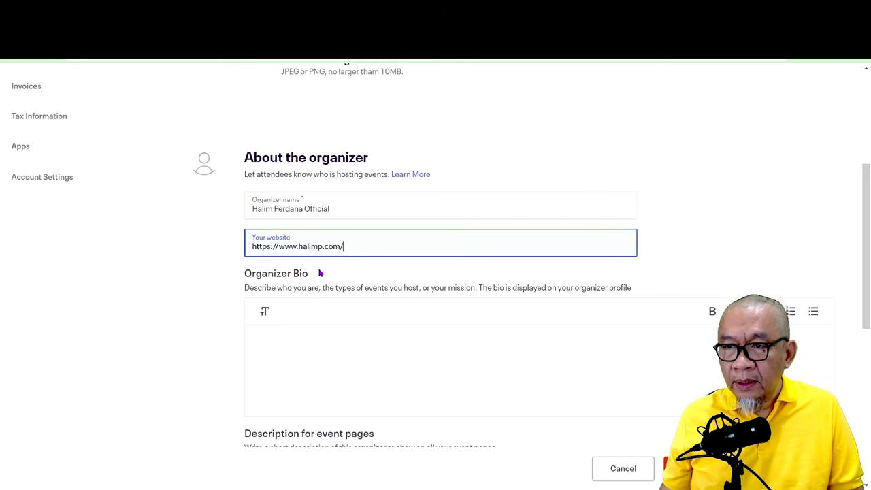
Write the organizer bio "Saya adalah Digital Marketer yang memberikan layanan jasa backlink SEO"
{"action": "left_click", "coordinate": [321, 337]}
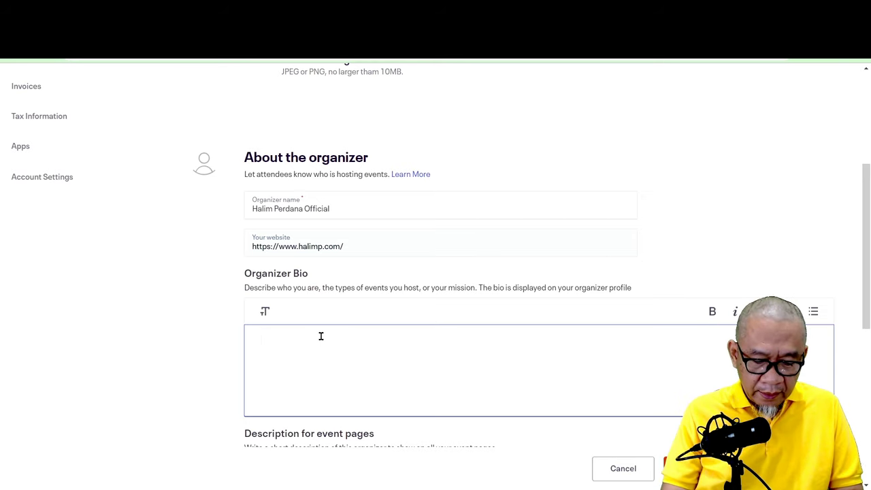
{"action": "type", "text": "Saya adalah D"}
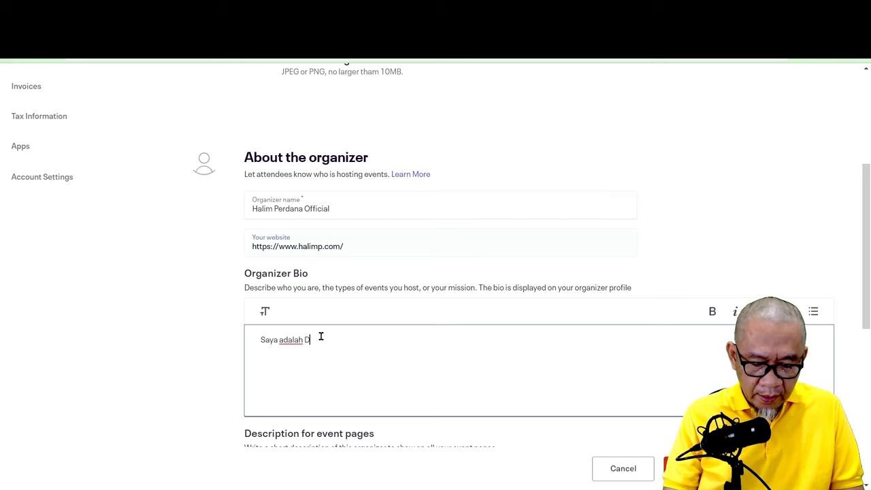
{"action": "type", "text": "igital"}
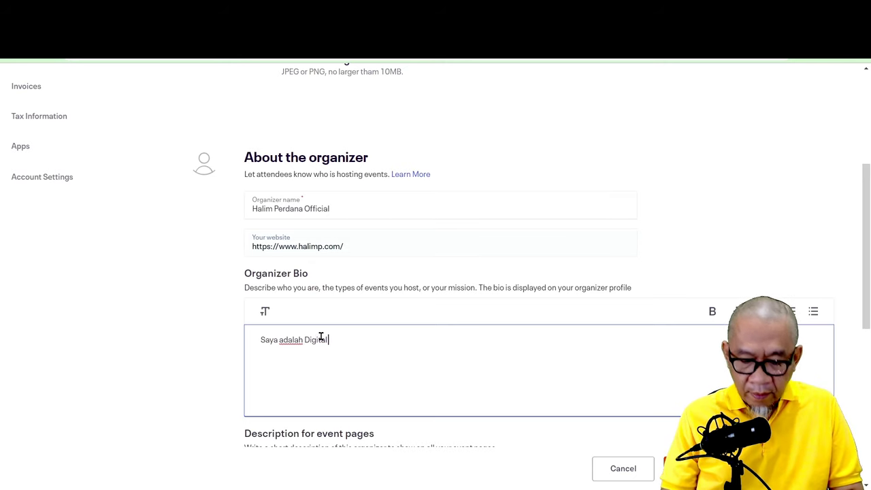
{"action": "type", "text": " Marke"}
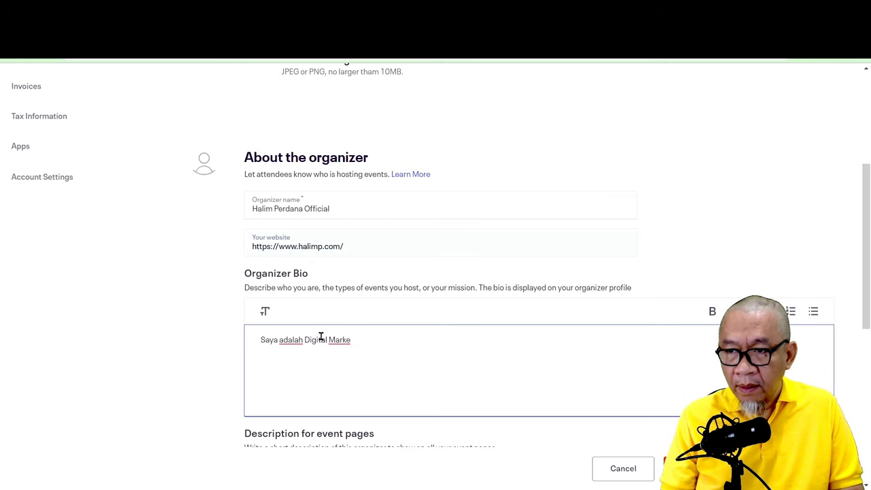
{"action": "key", "text": "BackSpace"}
{"action": "type", "text": "ter"}
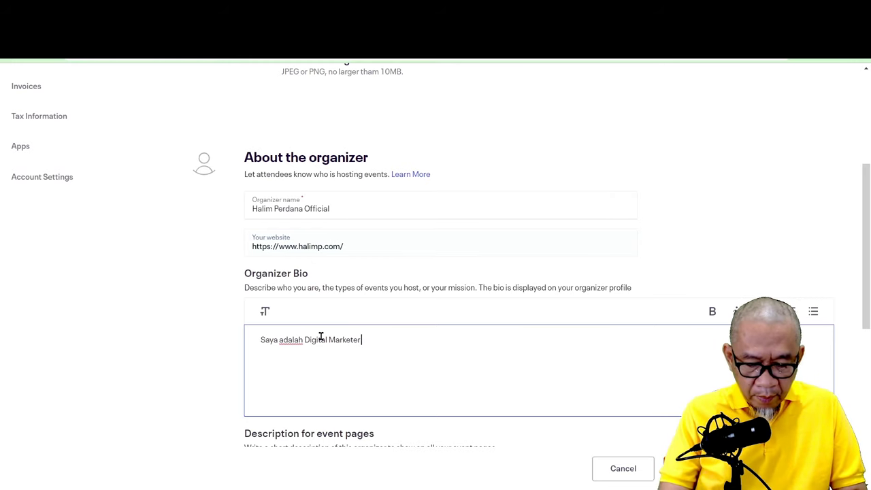
{"action": "type", "text": " yang membe"}
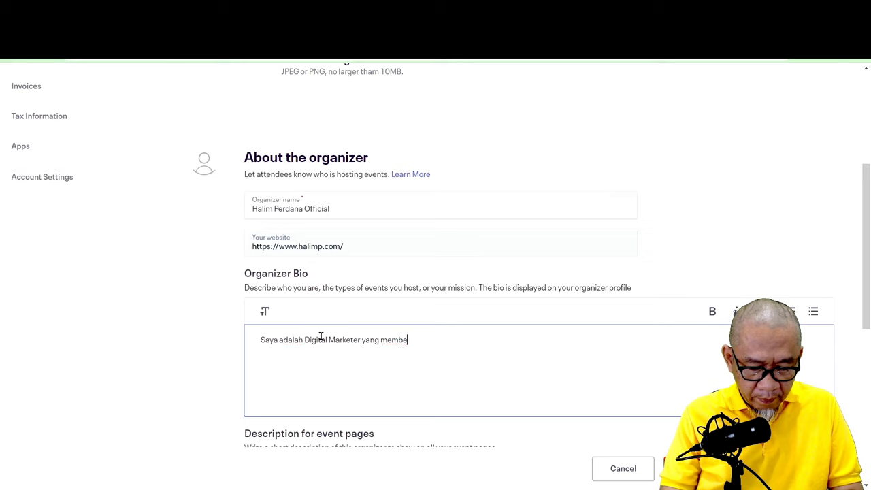
{"action": "type", "text": "rikan layanan ja"}
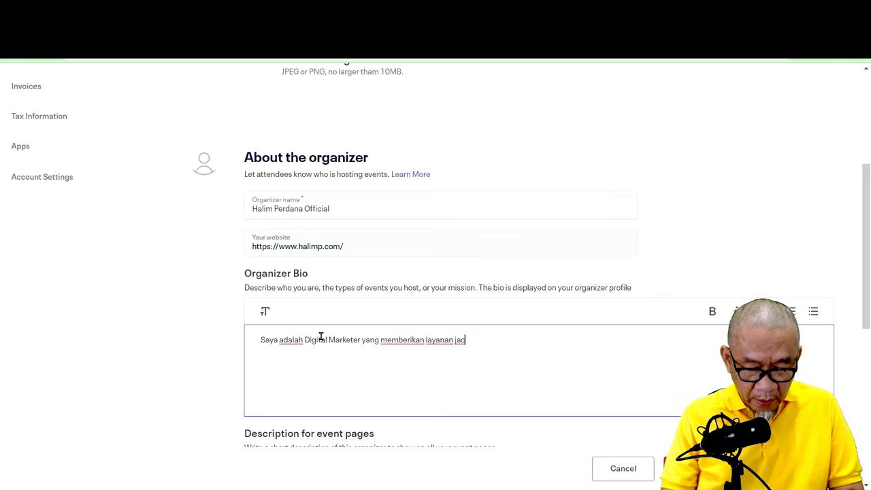
{"action": "type", "text": "sa ba"}
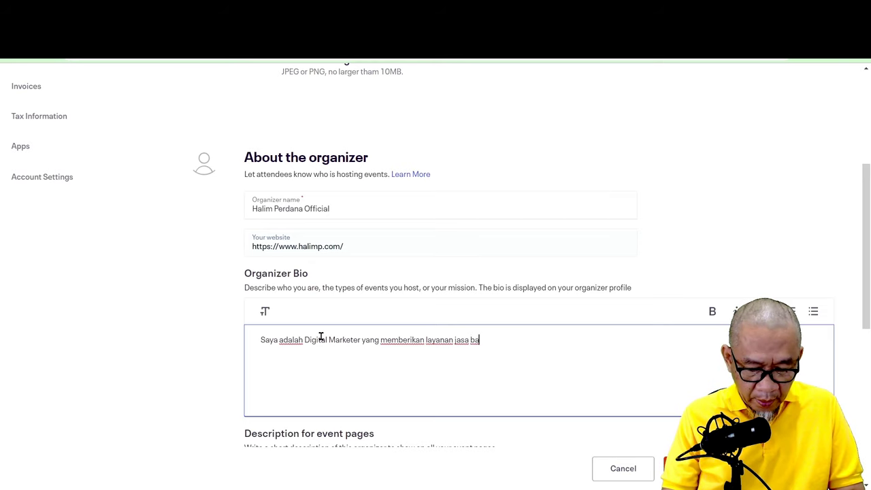
{"action": "type", "text": "cklink SEO"}
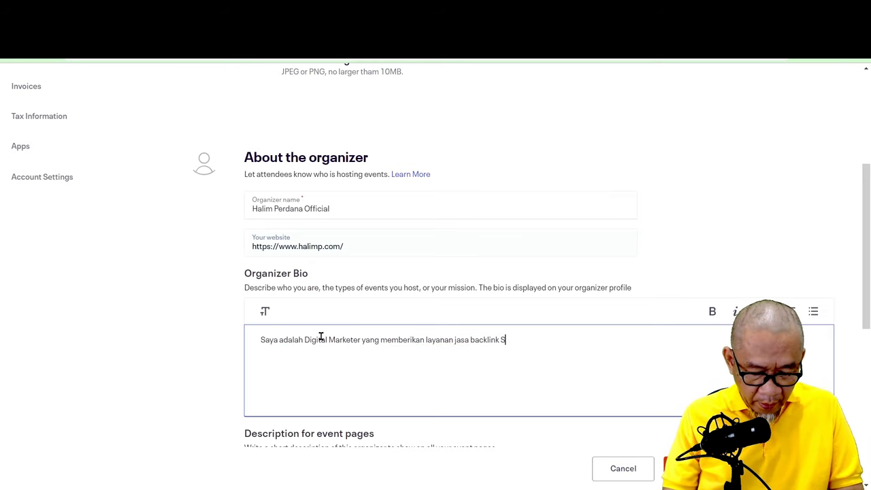
{"action": "key", "text": "shift+Left"}
{"action": "key", "text": "shift+Left"}
{"action": "key", "text": "shift+Left"}
{"action": "key", "text": "shift+Left"}
{"action": "key", "text": "shift+Left"}
{"action": "key", "text": "shift+Left"}
{"action": "key", "text": "shift+Left"}
{"action": "key", "text": "shift+Left"}
{"action": "key", "text": "shift+Left"}
{"action": "key", "text": "shift+Left"}
{"action": "key", "text": "shift+Left"}
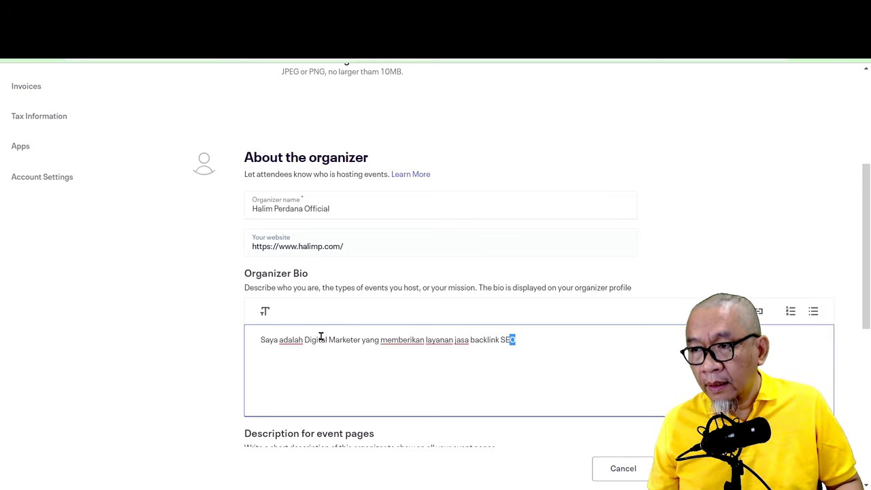
{"action": "key", "text": "shift+Left"}
{"action": "key", "text": "shift+Left"}
{"action": "key", "text": "shift+Left"}
{"action": "key", "text": "shift+Left"}
{"action": "key", "text": "shift+Left"}
{"action": "key", "text": "shift+Left"}
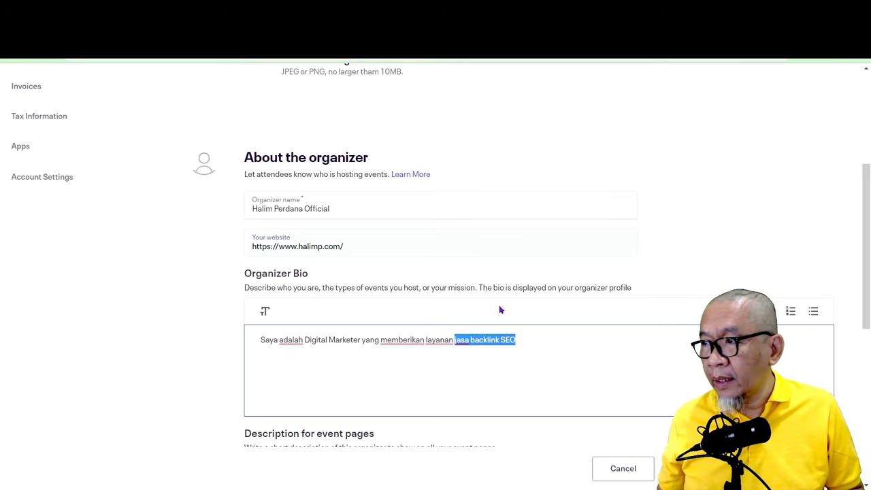
{"action": "left_click", "coordinate": [848, 354]}
{"action": "left_click", "coordinate": [768, 311]}
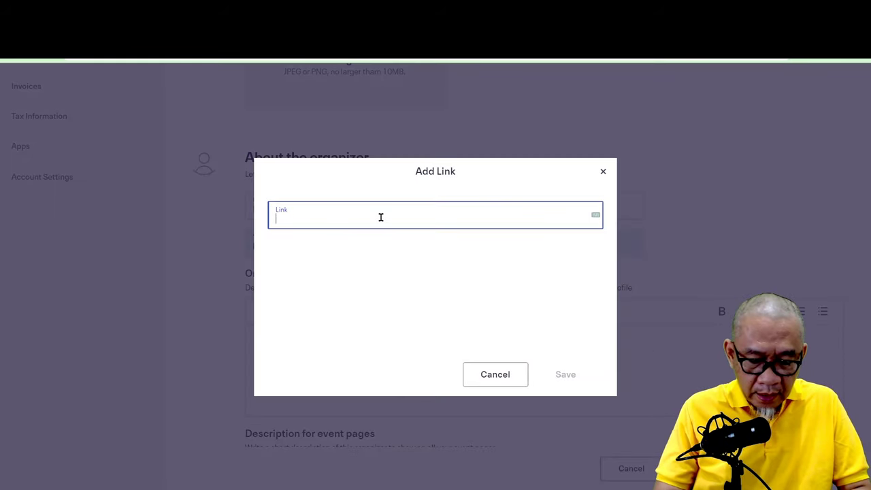
{"action": "type", "text": "htt"}
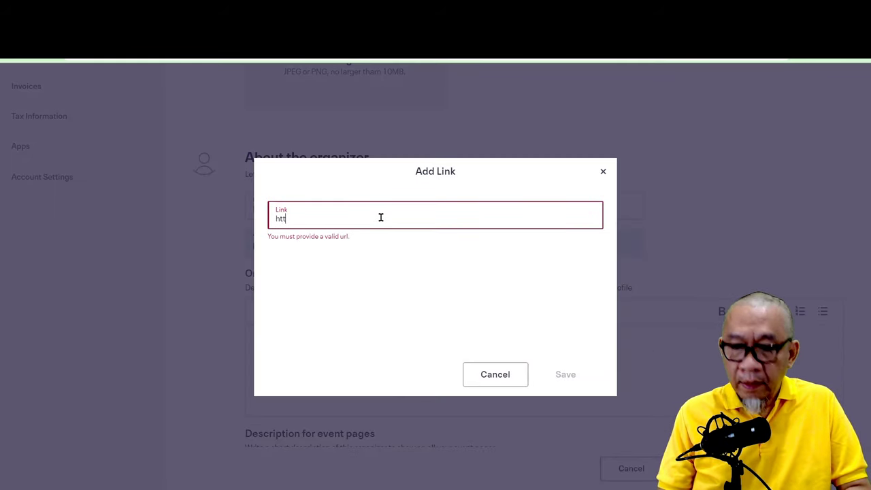
{"action": "type", "text": "ps://"}
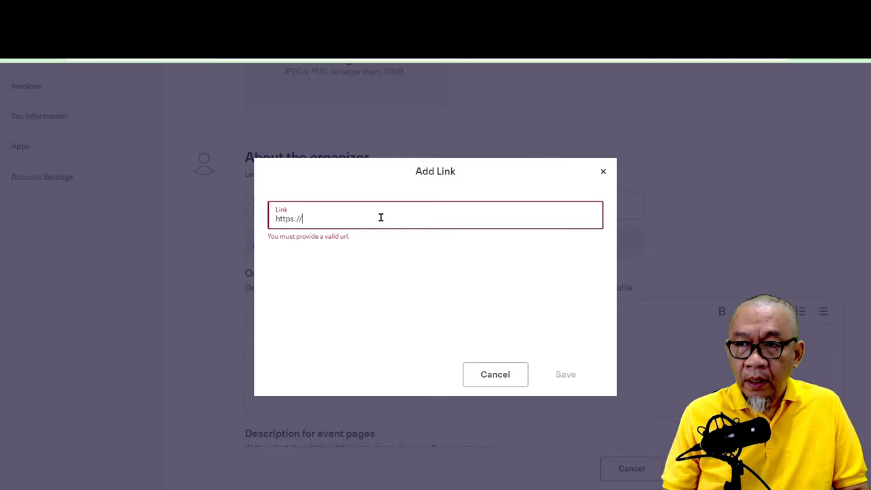
{"action": "type", "text": "www"}
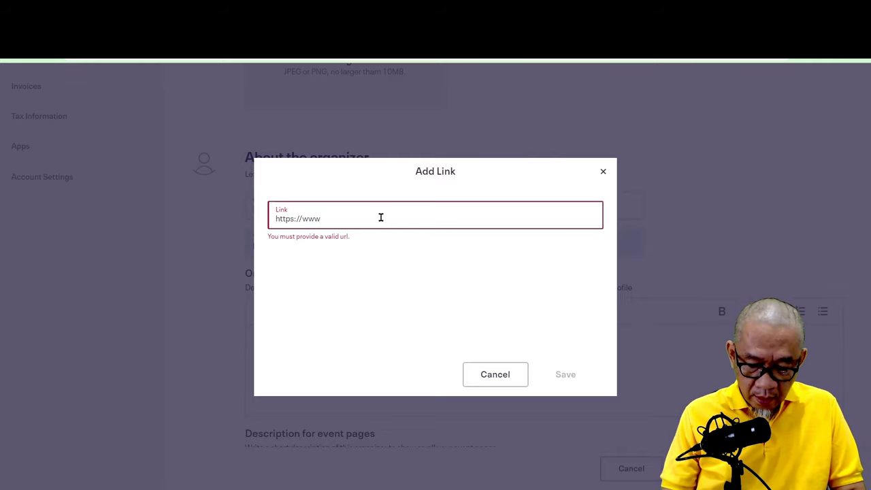
{"action": "type", "text": ".halimp"}
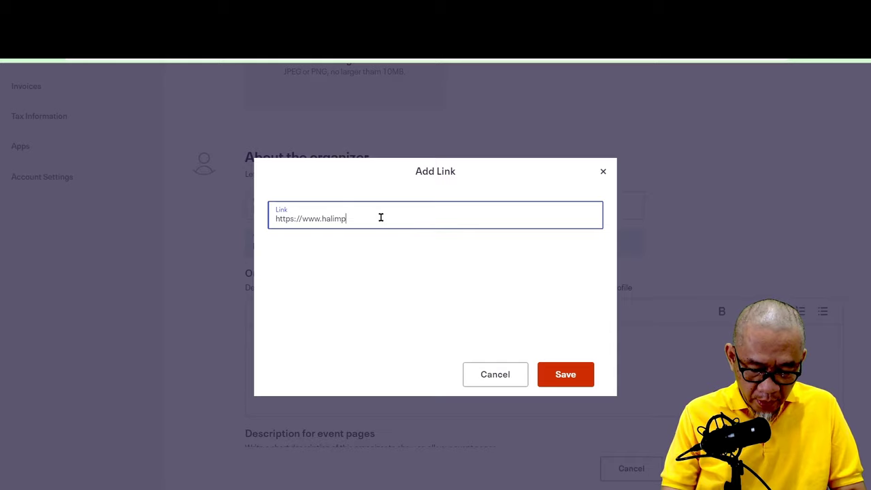
{"action": "type", "text": ".com/"}
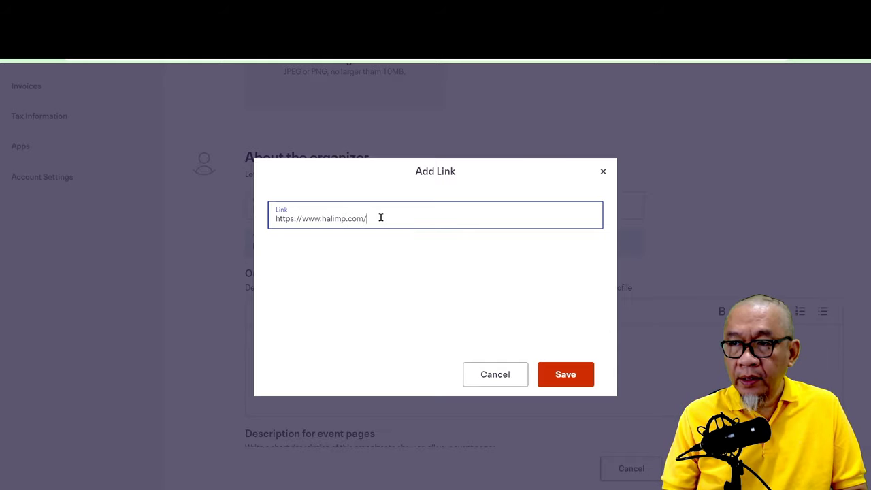
{"action": "left_click", "coordinate": [583, 375]}
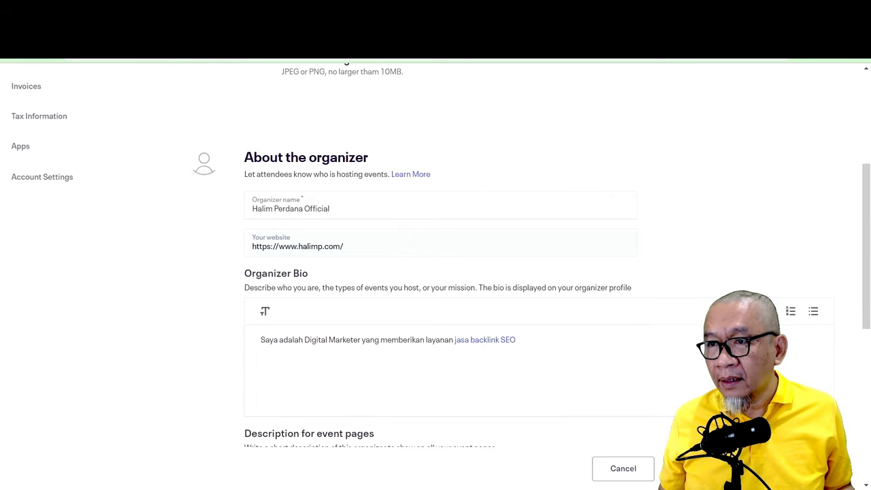
{"action": "left_click", "coordinate": [694, 469]}
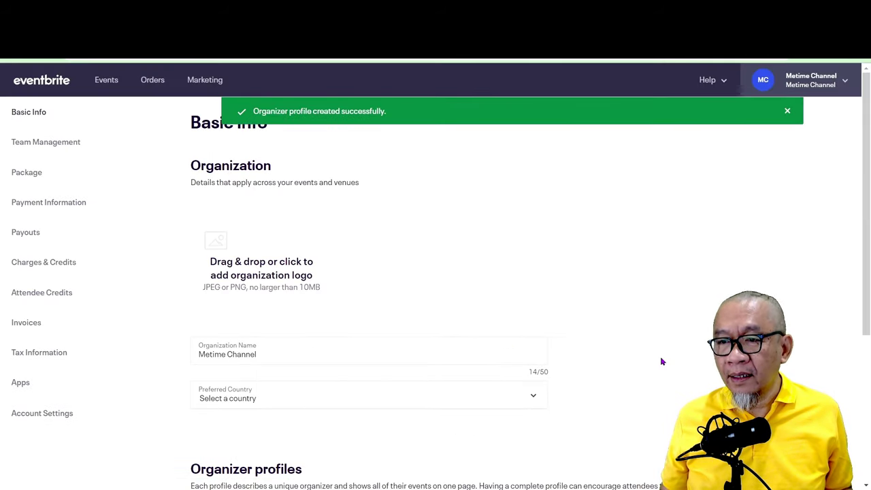
Reopen the newly created organizer profile for editing and copy its organizer page URL
{"action": "scroll", "coordinate": [662, 361], "scroll_direction": "down", "scroll_amount": 3}
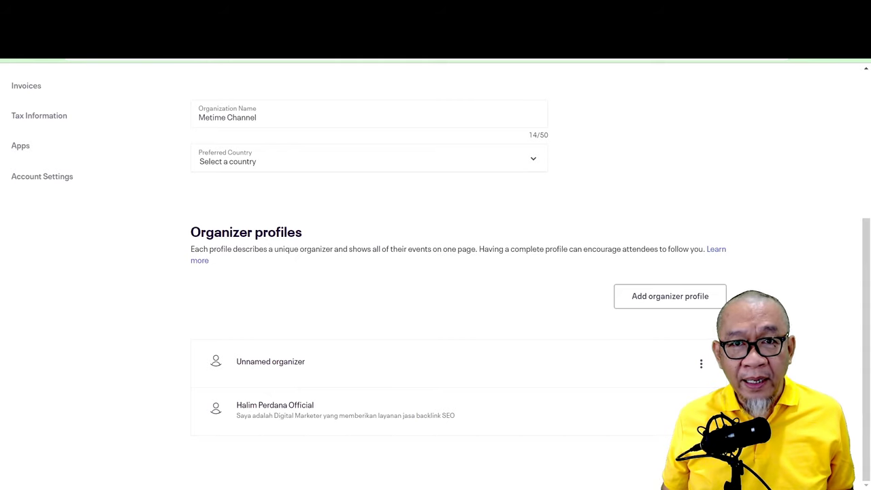
{"action": "left_click", "coordinate": [702, 408]}
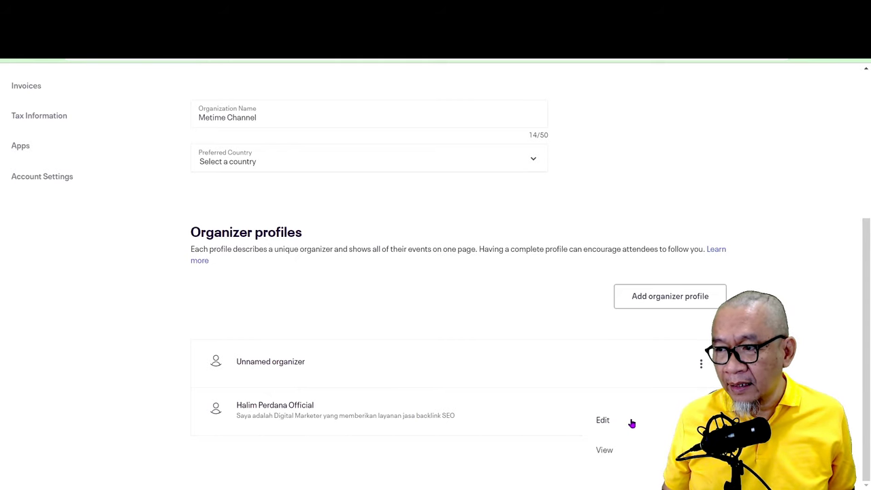
{"action": "left_click", "coordinate": [601, 420]}
{"action": "scroll", "coordinate": [543, 331], "scroll_direction": "down", "scroll_amount": 5}
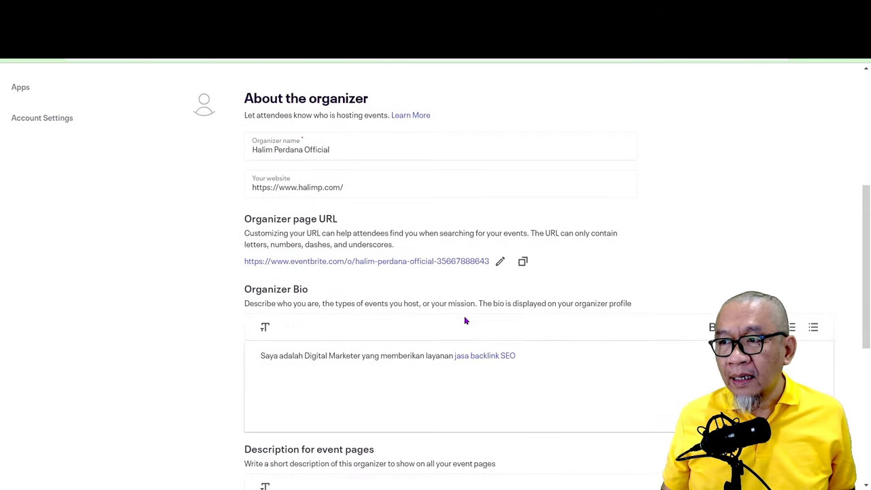
{"action": "left_click", "coordinate": [522, 256]}
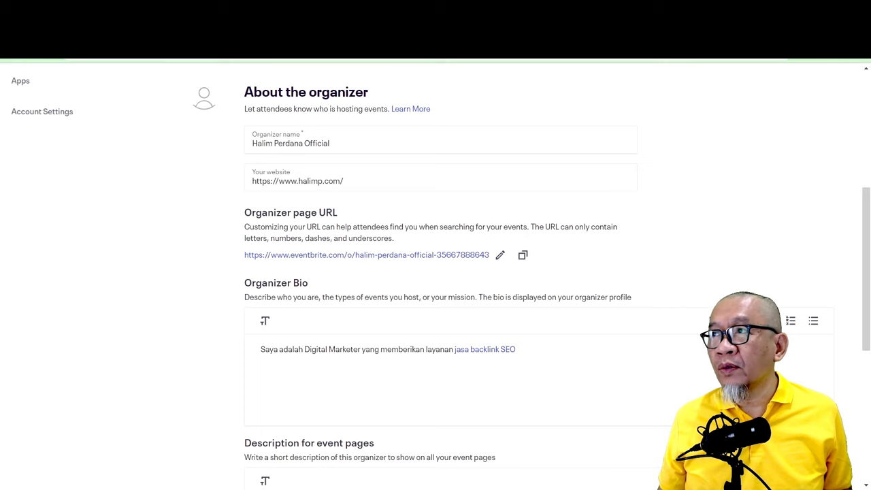
Switch to the browser window with the Ahrefs report and open the copied organizer page URL in a new tab
{"action": "key", "text": "alt+Tab"}
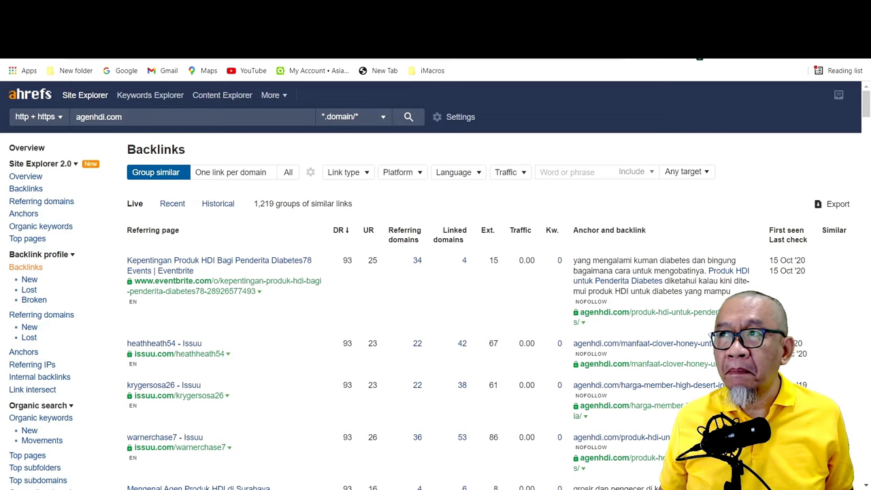
{"action": "key", "text": "ctrl+t"}
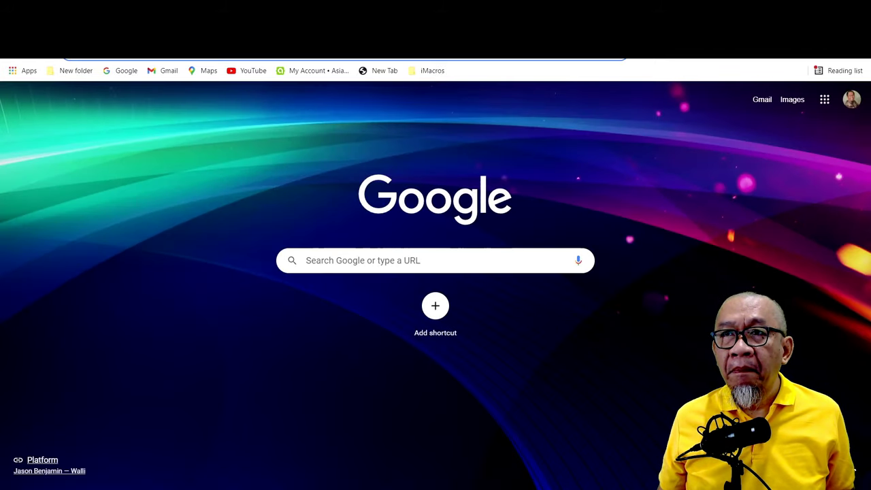
{"action": "key", "text": "Down"}
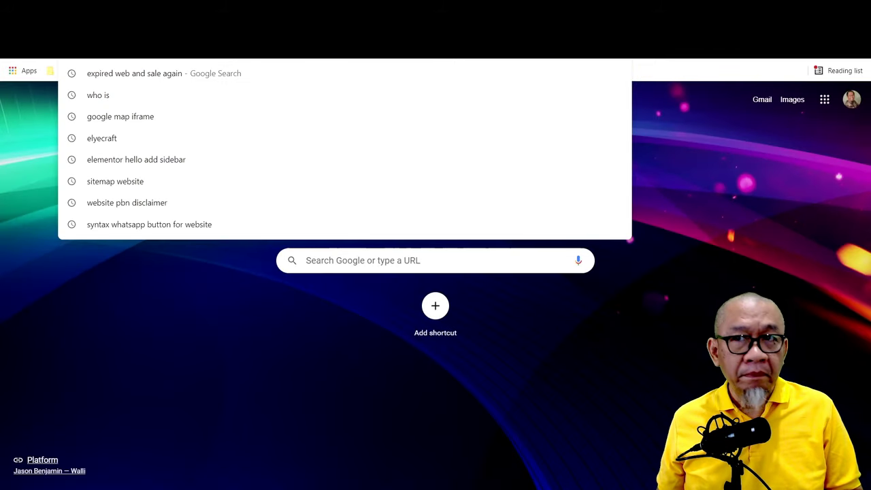
{"action": "key", "text": "ctrl+v"}
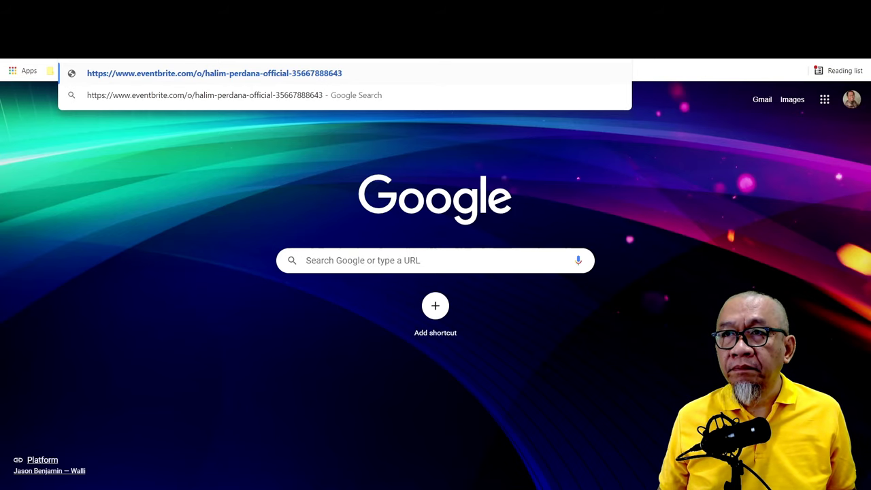
{"action": "key", "text": "Return"}
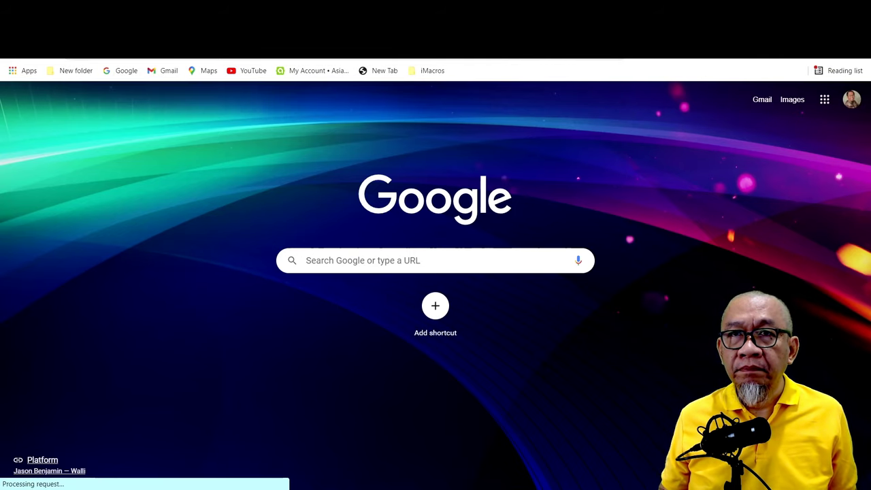